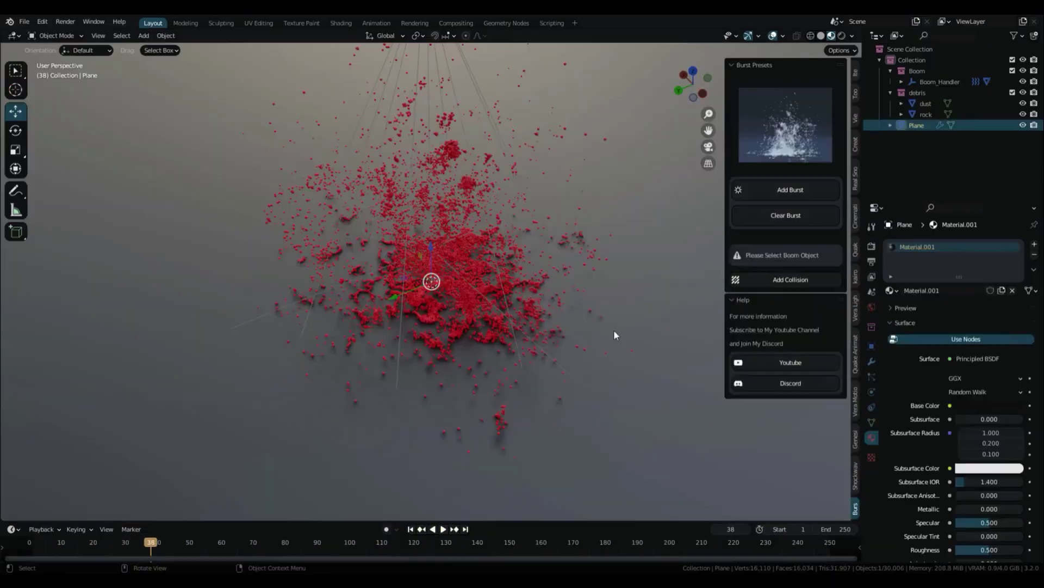
Step: Rewind to the first frame and play the red debris burst simulation
click(35, 547)
click(443, 528)
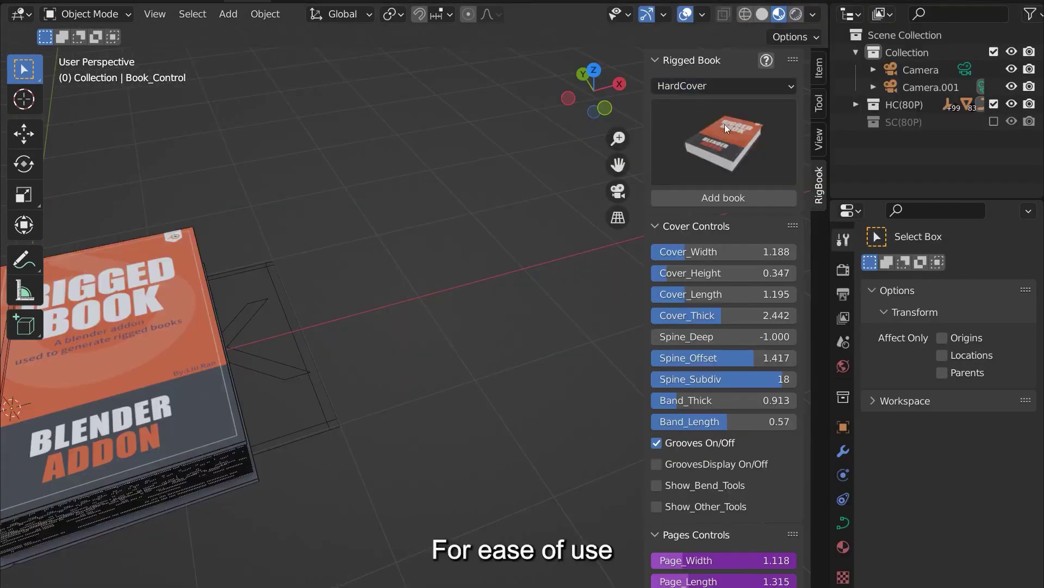
Step: Browse the hardcover presets, shift the 09P_open keyframes earlier, and scrub to frame 182
click(725, 125)
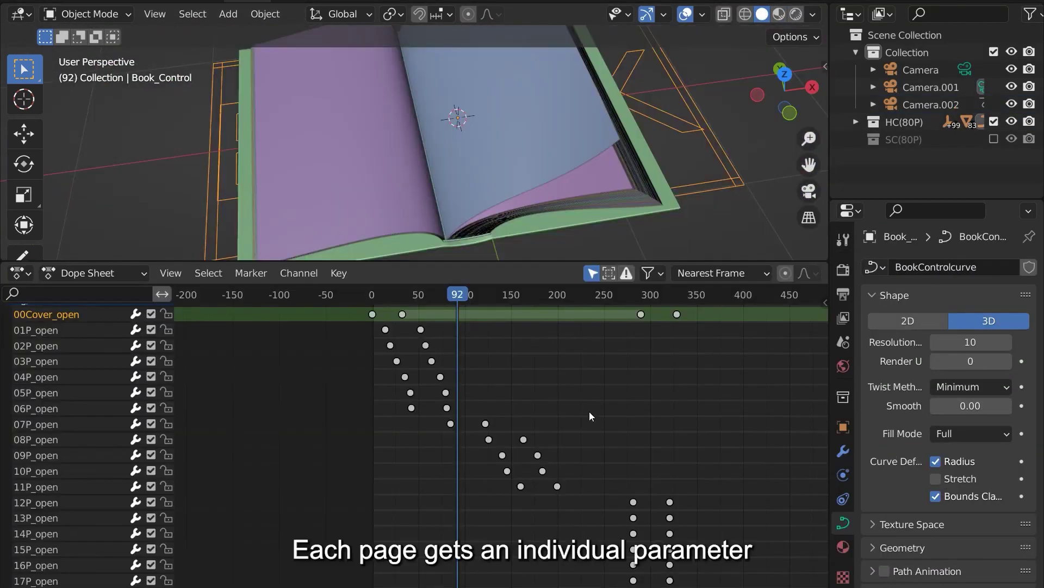
scroll(590, 411, down, 5)
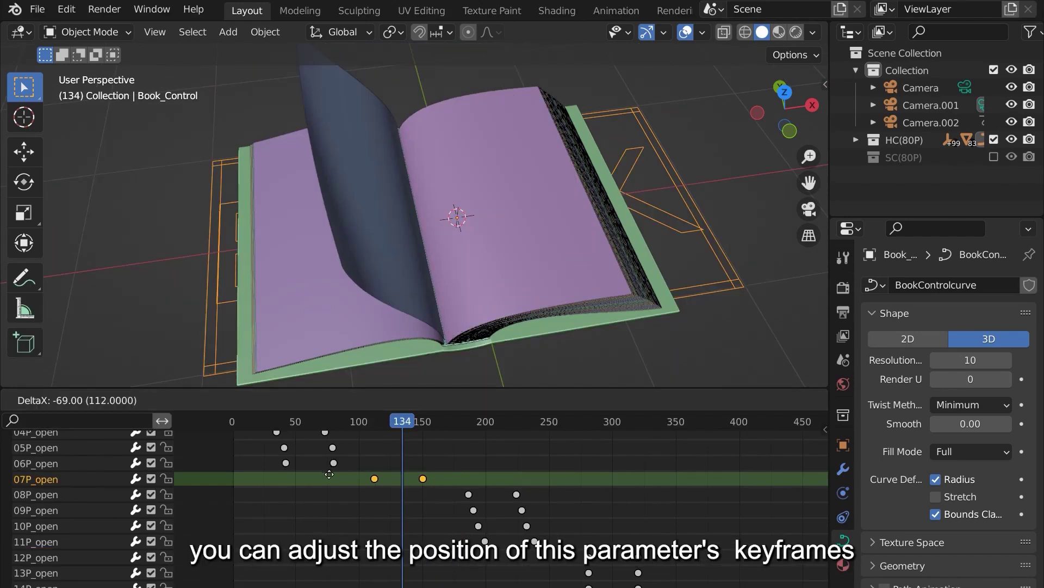
drag(459, 511, 437, 513)
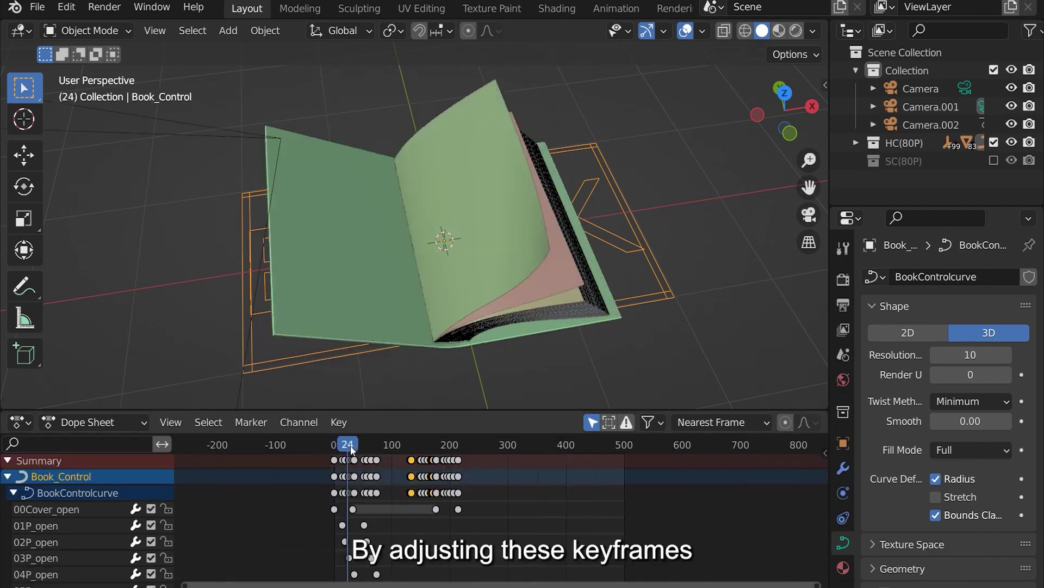
drag(345, 461, 467, 462)
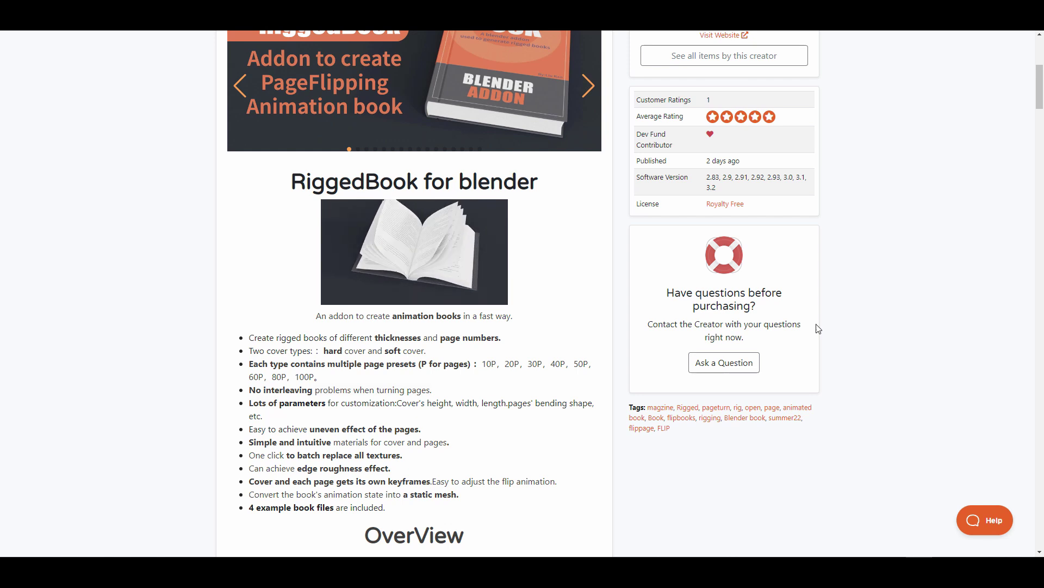
Step: Show the Riggedbooks $38 header and advance the product carousel two images to the open-book pages
scroll(818, 329, up, 4)
click(598, 324)
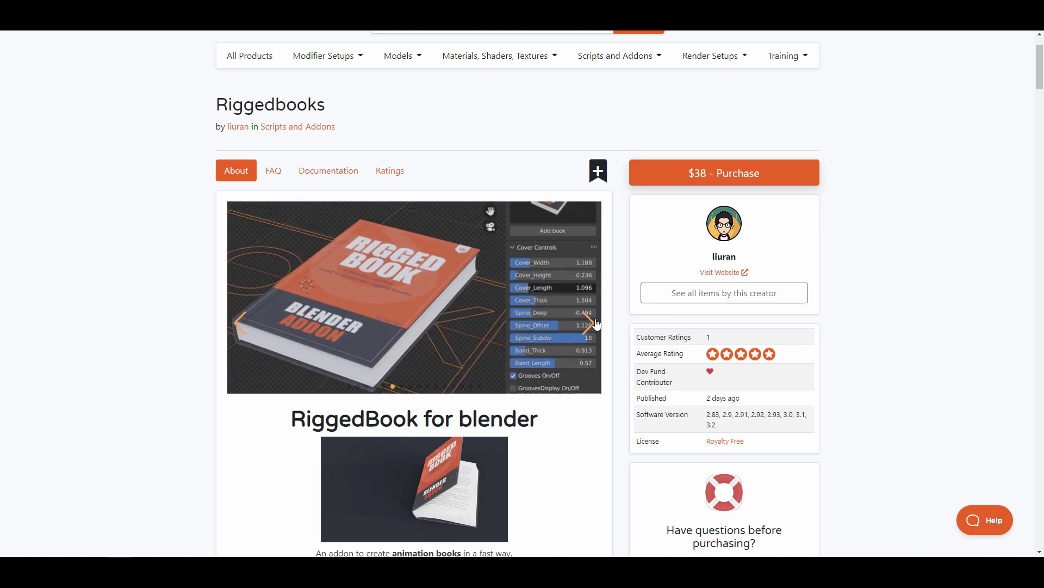
click(598, 324)
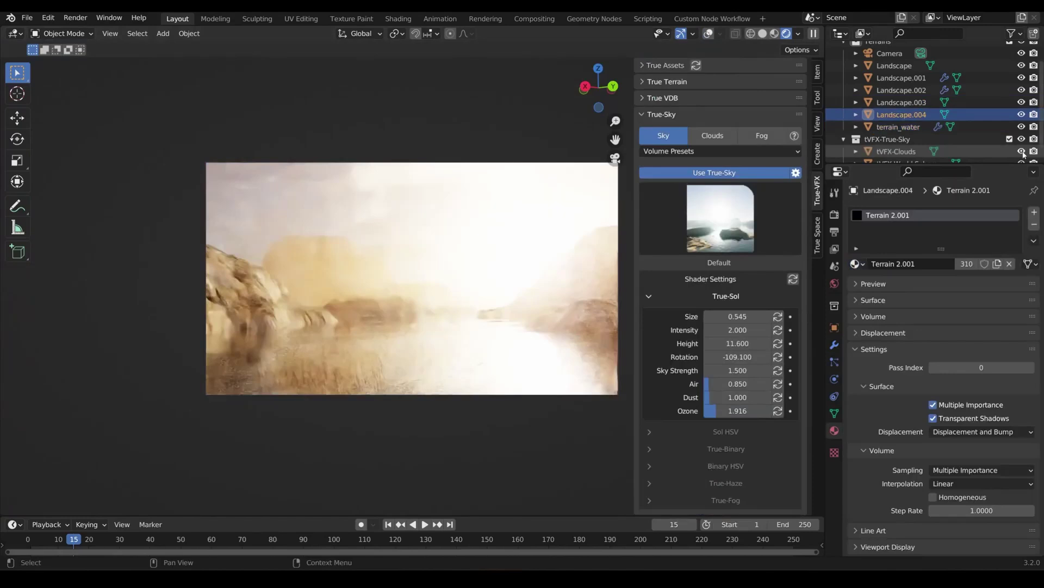
Step: Set the True-Sol Intensity to 1 and the Fog Scattering to 0.1
scroll(750, 324, down, 4)
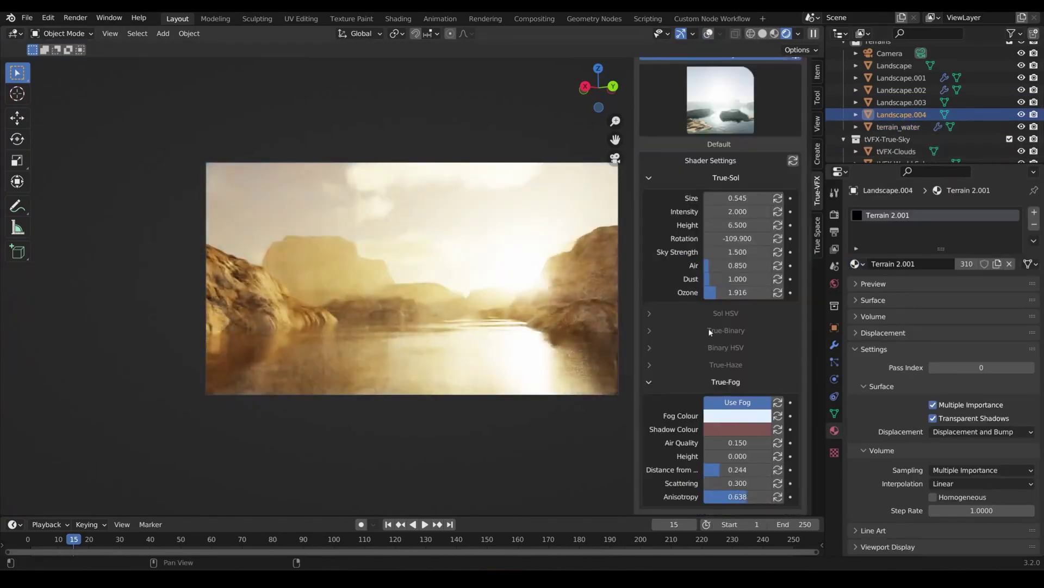
double_click(738, 211)
text(1)
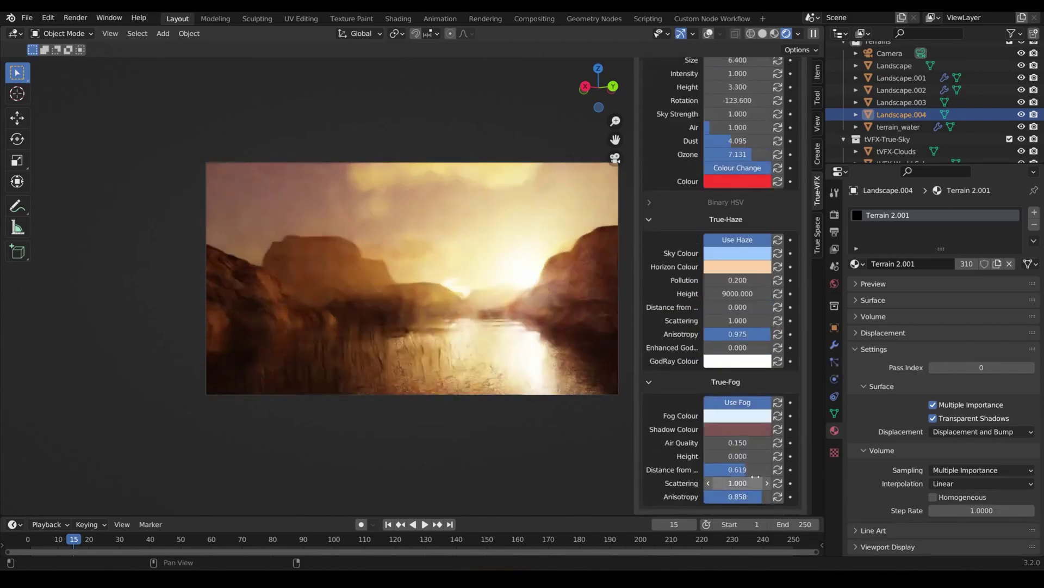
double_click(737, 483)
text(0.1)
key(Return)
Step: Open the haze colour picker, then bring up the Clouds settings
click(738, 253)
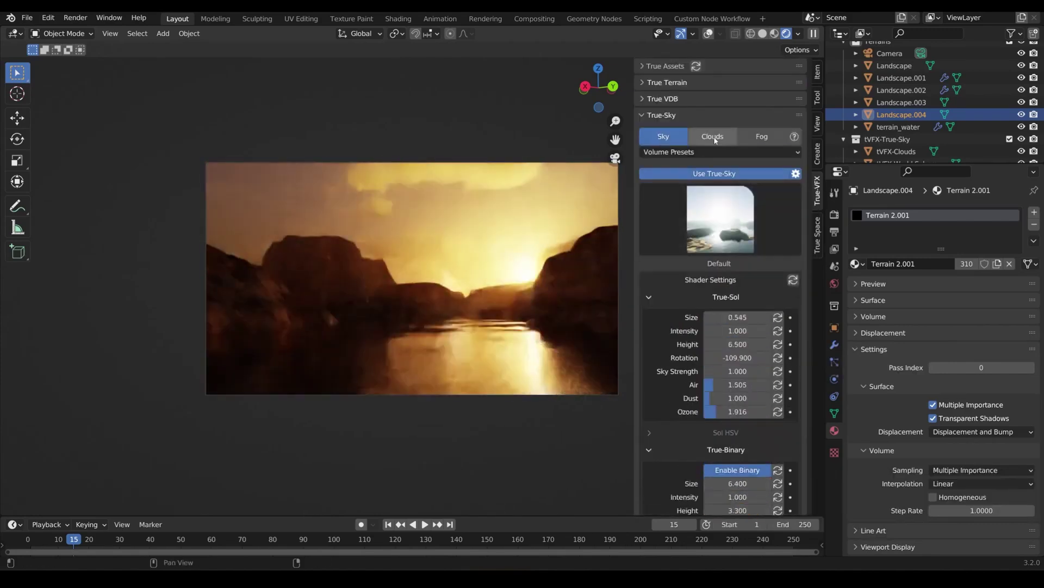
click(712, 136)
scroll(718, 272, down, 4)
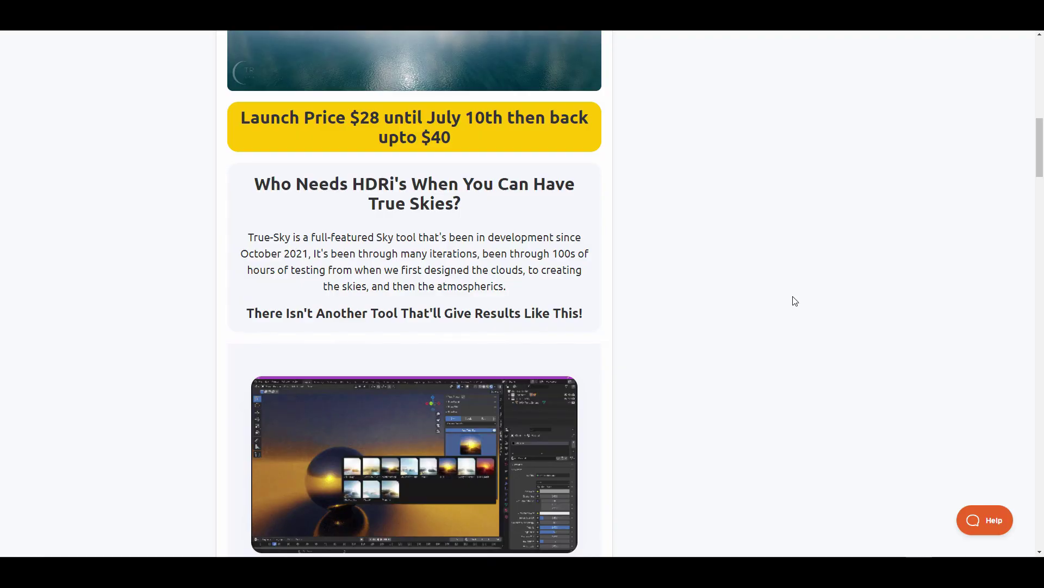
Step: Scroll through the True-Sky feature sections and back up to the 30% off $28 header
scroll(795, 301, down, 10)
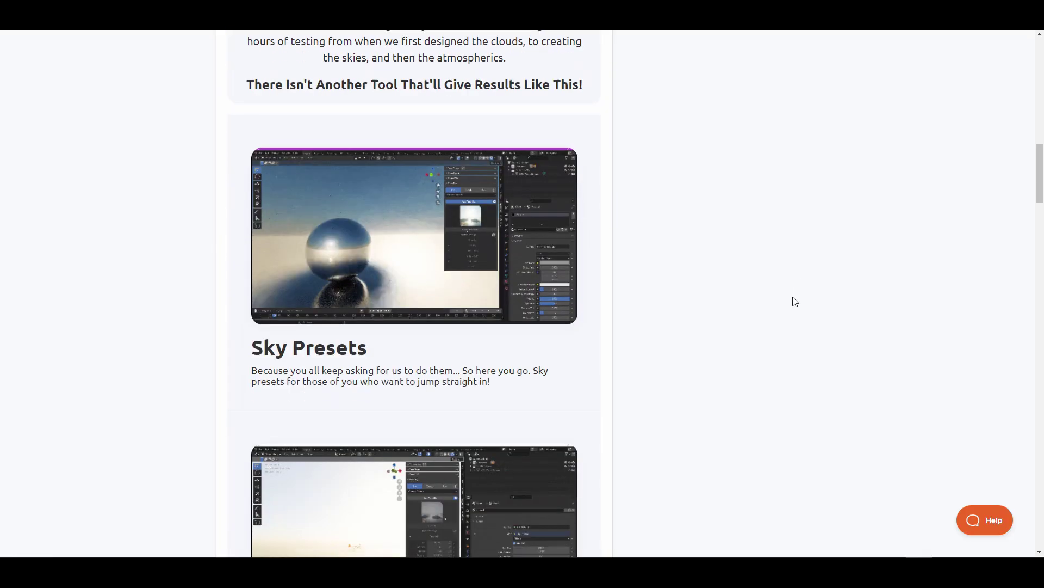
scroll(795, 301, down, 20)
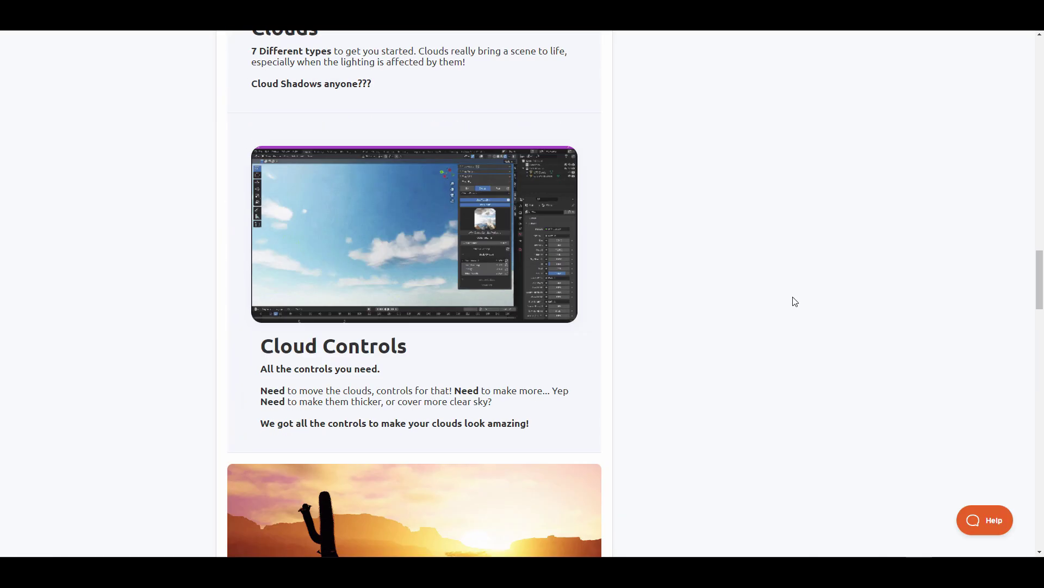
scroll(796, 301, down, 5)
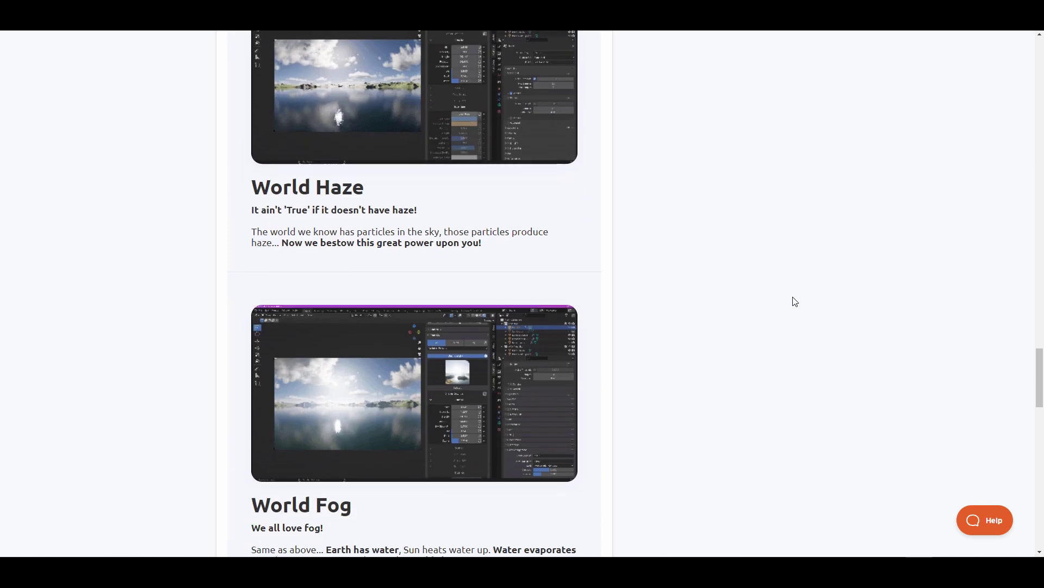
scroll(795, 301, up, 7)
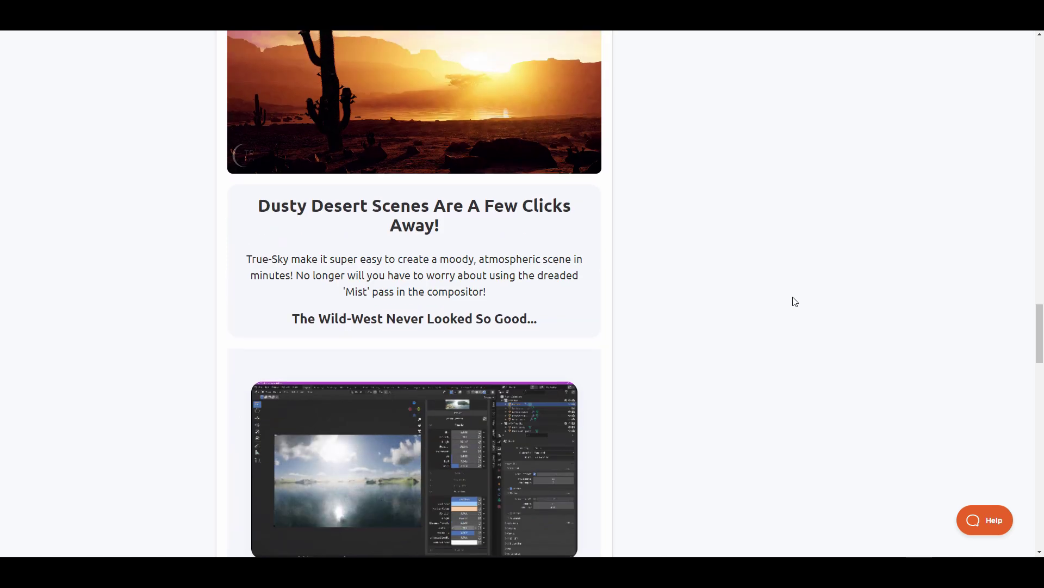
scroll(795, 301, up, 4)
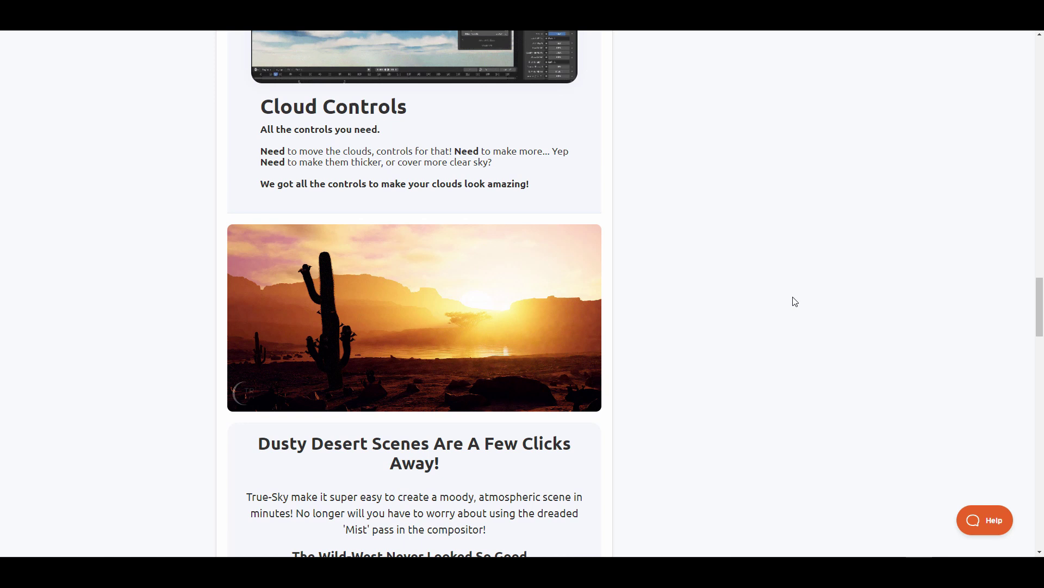
scroll(848, 194, up, 20)
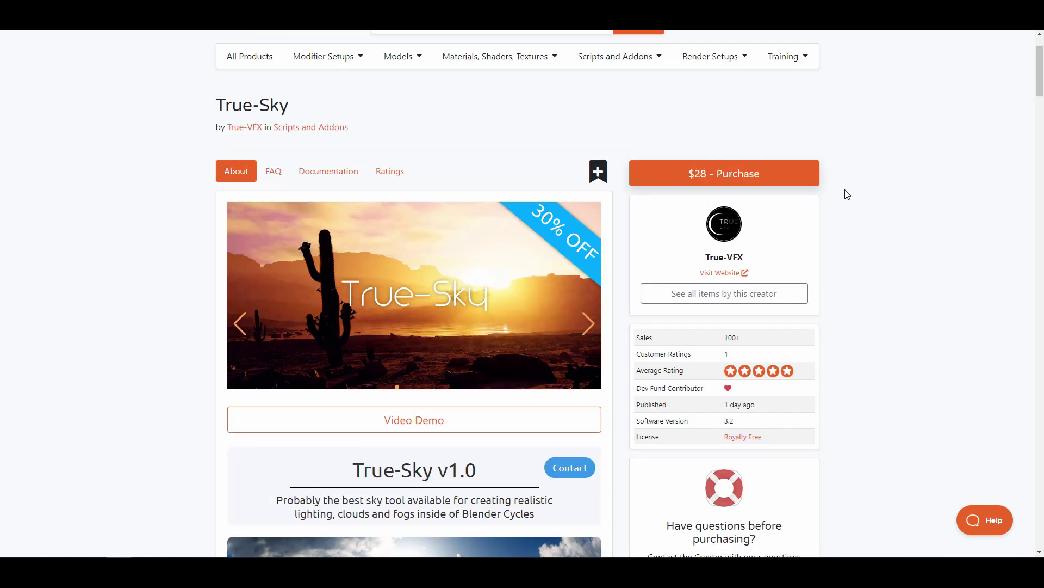
scroll(847, 194, down, 15)
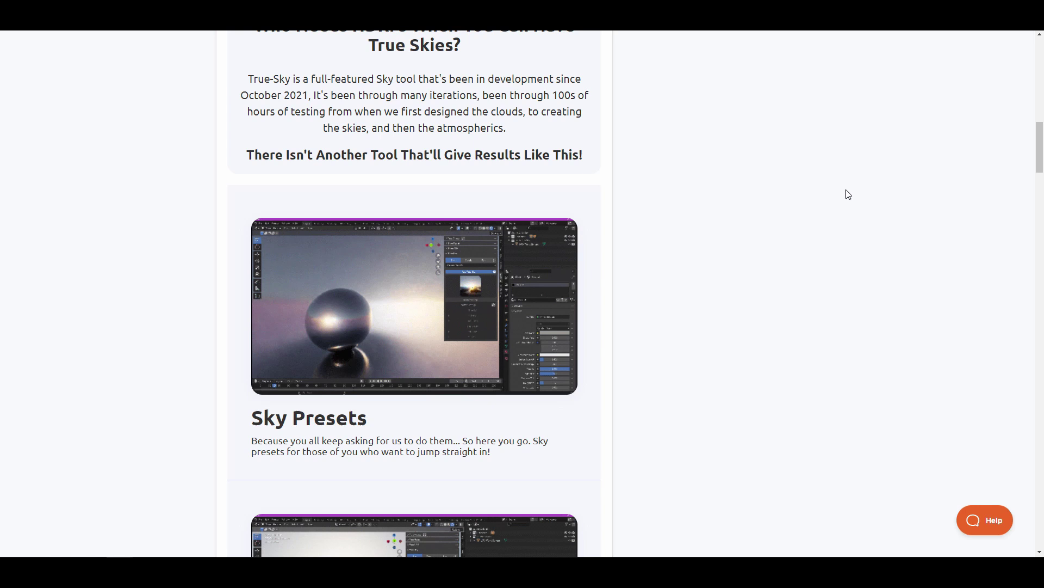
scroll(854, 218, up, 15)
scroll(762, 233, down, 1)
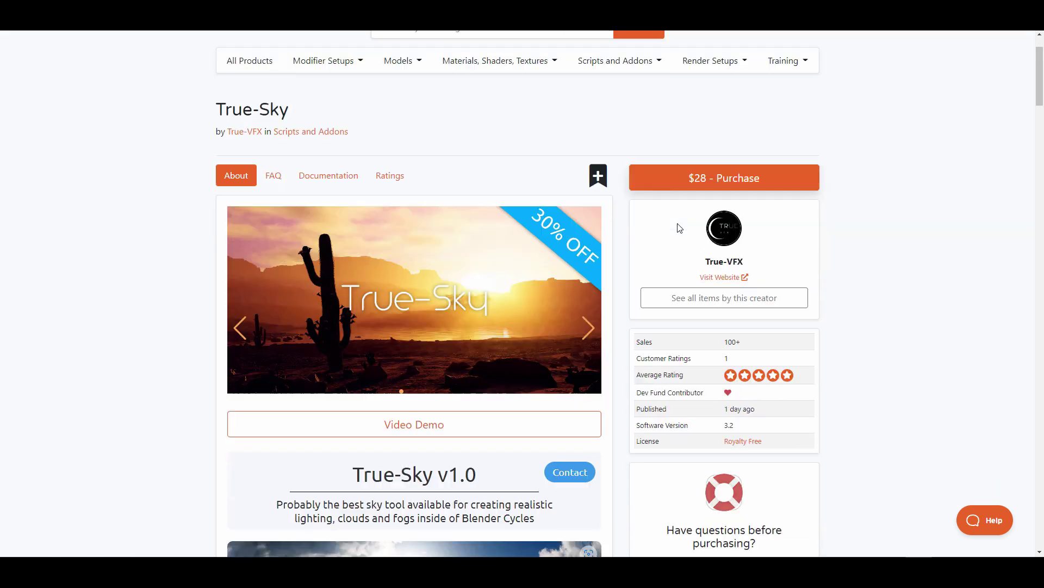
scroll(679, 228, down, 5)
scroll(642, 239, up, 4)
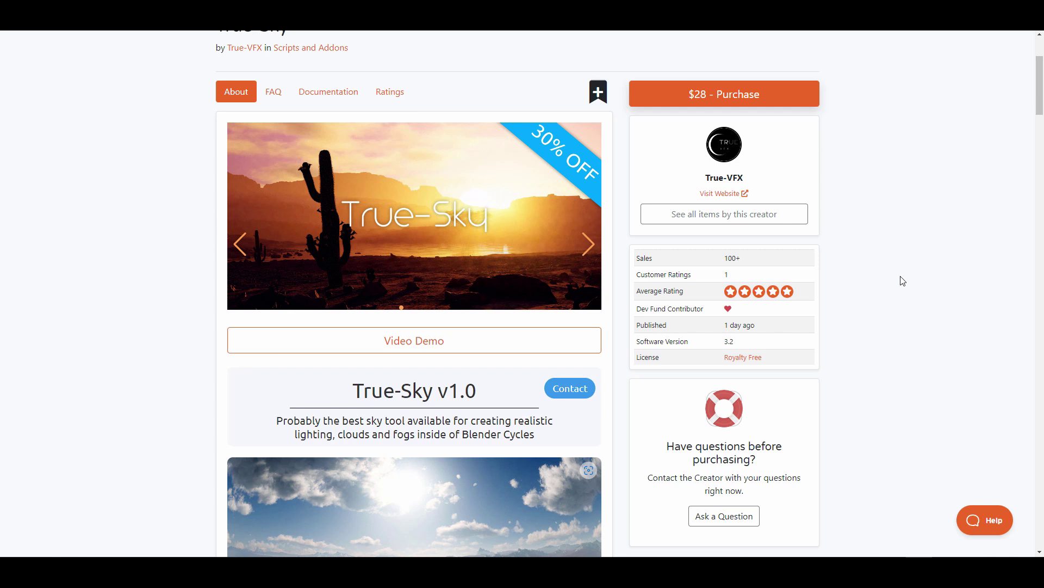
scroll(898, 282, up, 1)
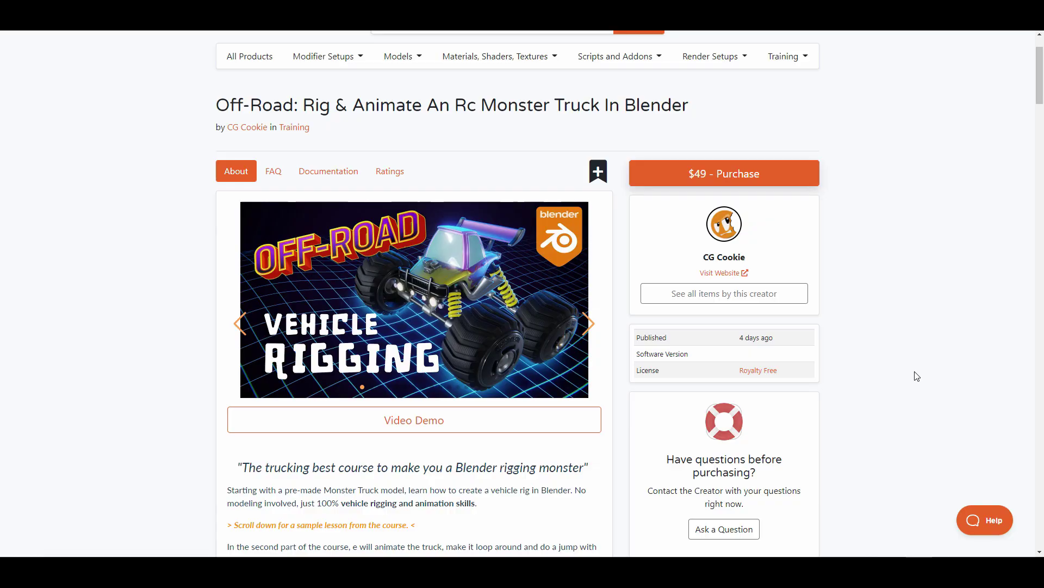
Step: Scroll through the Off-Road course page, then back up to its title and $49 price
scroll(917, 376, down, 10)
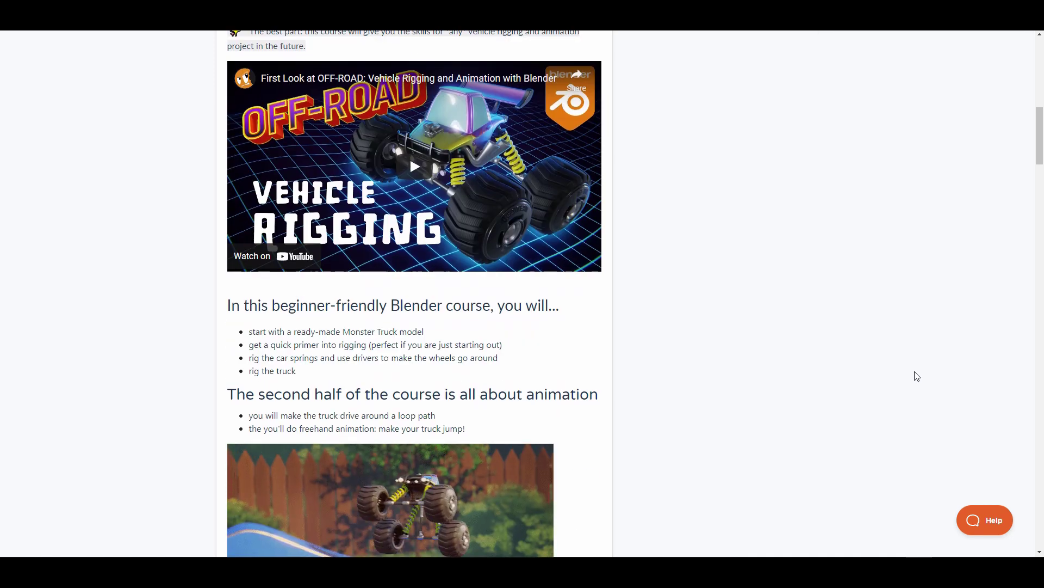
scroll(917, 375, down, 12)
scroll(919, 378, up, 2)
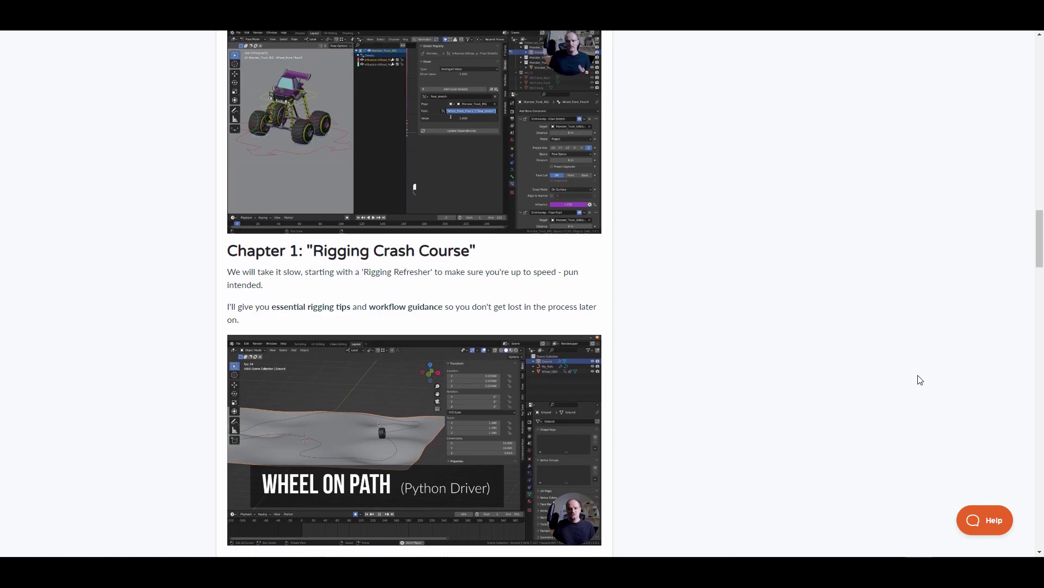
scroll(920, 375, down, 8)
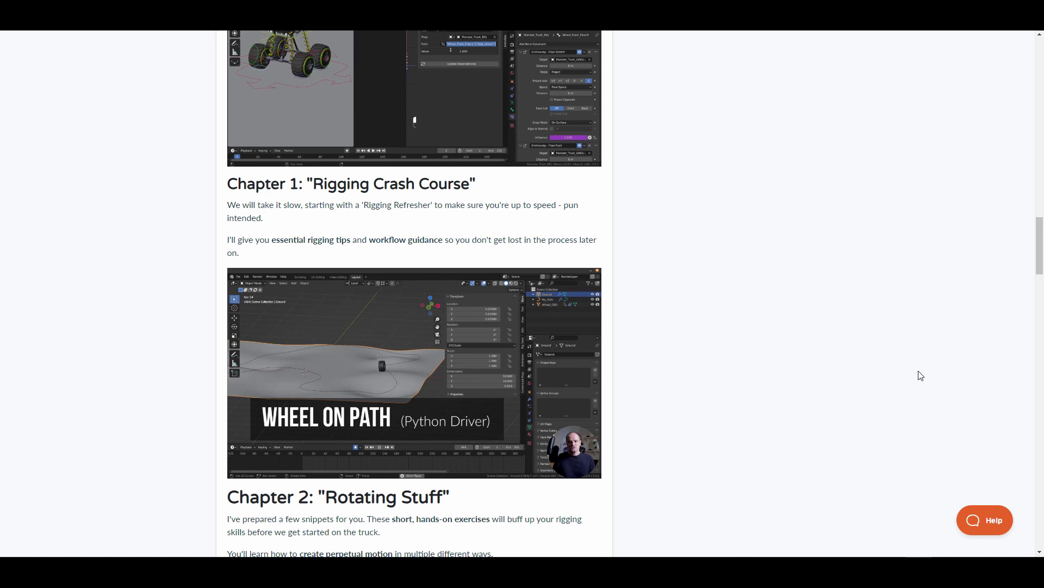
scroll(920, 376, down, 6)
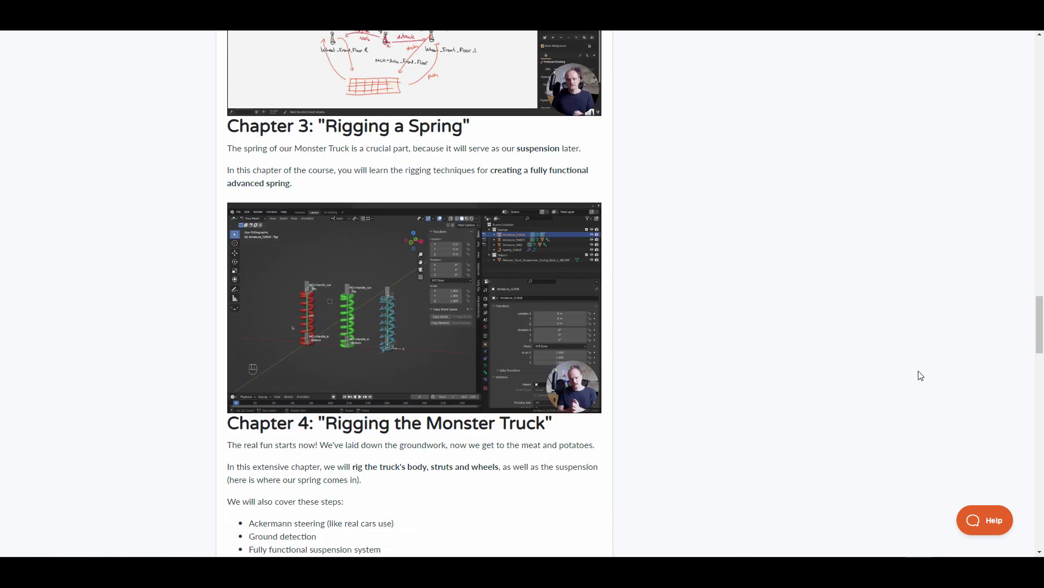
scroll(921, 375, down, 13)
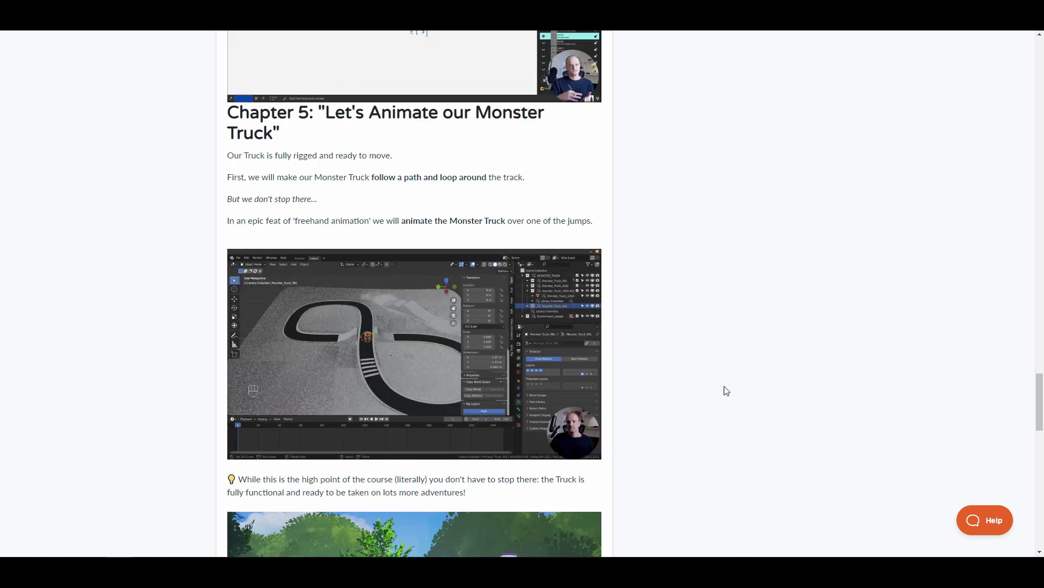
scroll(726, 390, up, 20)
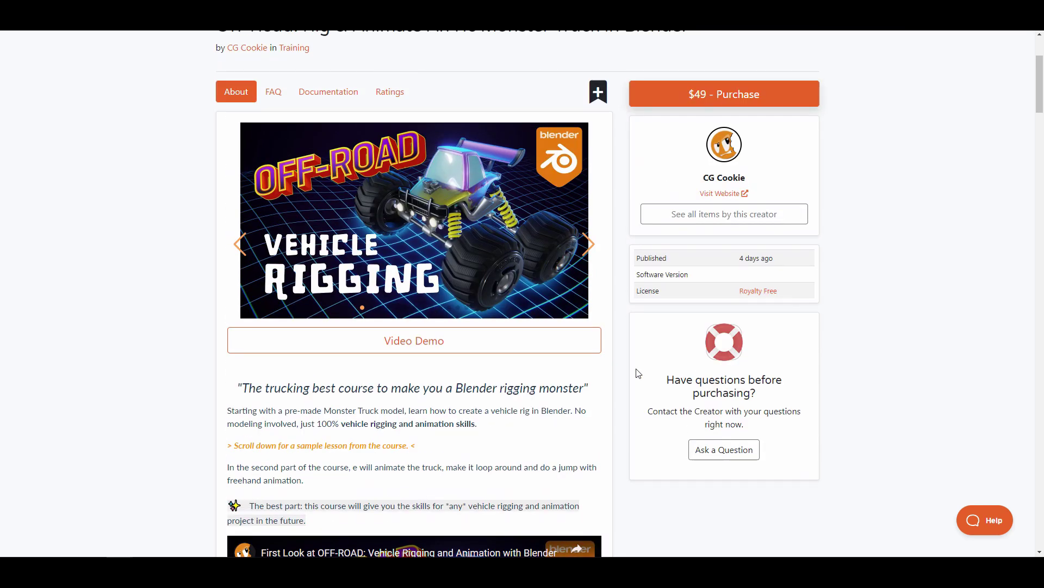
scroll(637, 373, up, 3)
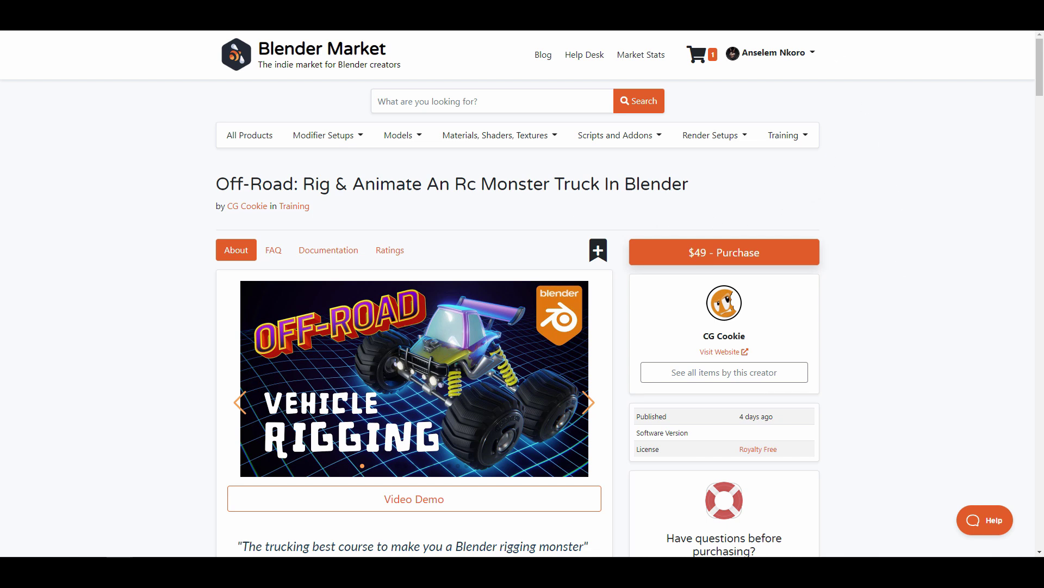
Step: Go to all CG Cookie items and scroll up and down their 44-product grid
click(724, 373)
scroll(783, 299, down, 7)
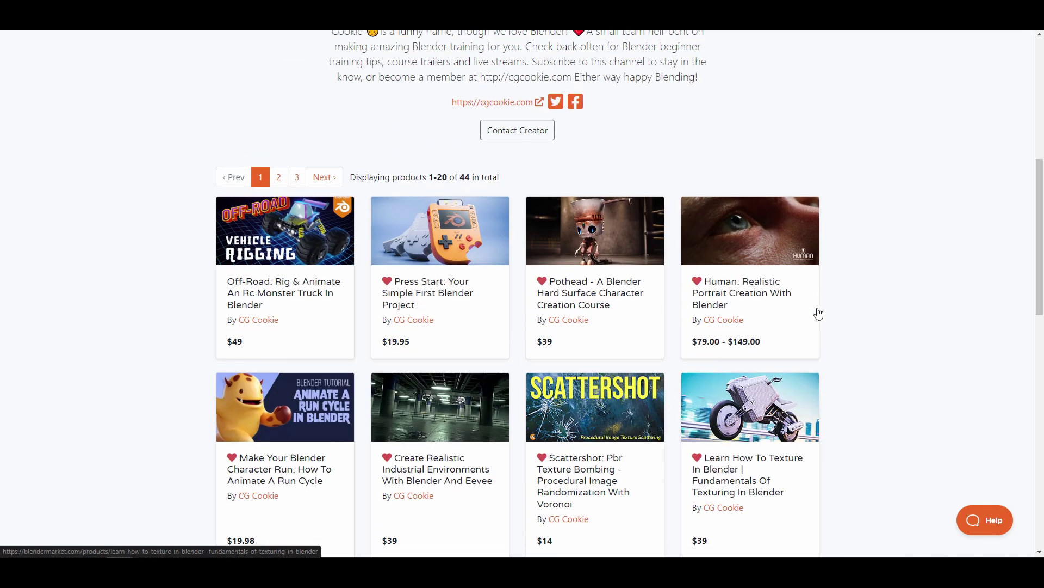
scroll(819, 314, up, 1)
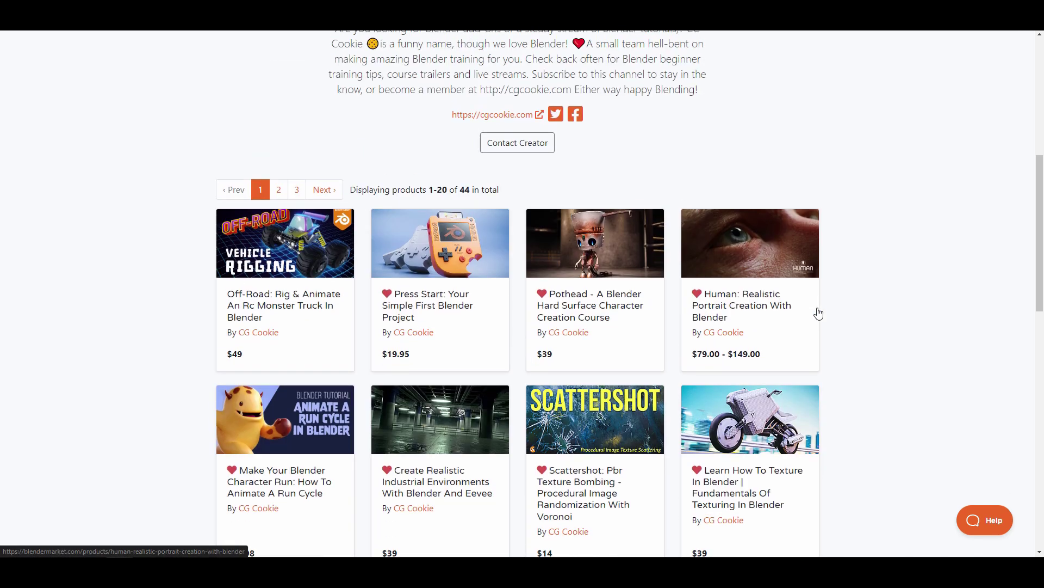
scroll(818, 314, down, 2)
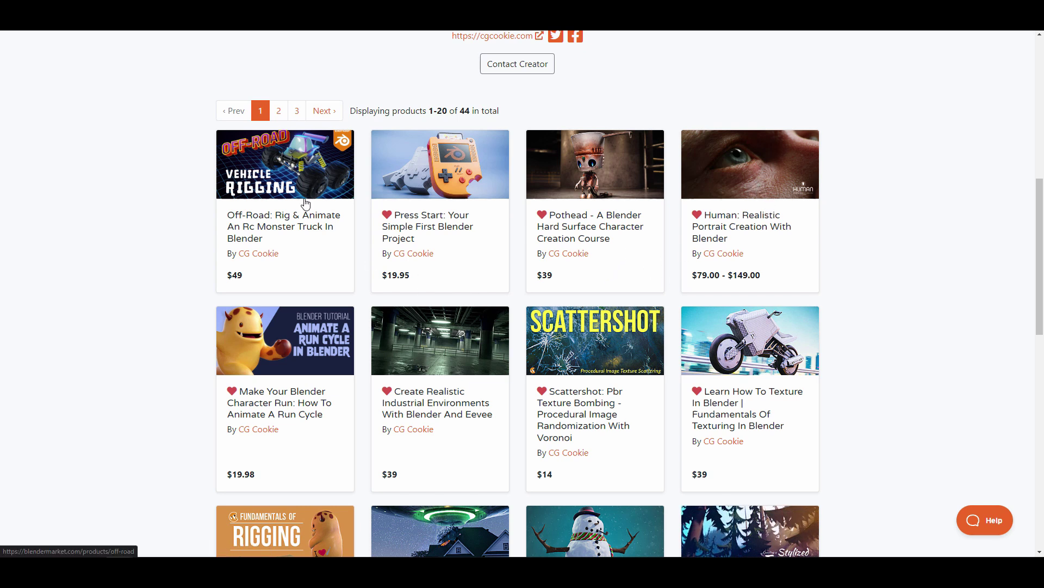
scroll(305, 203, down, 4)
scroll(299, 279, down, 7)
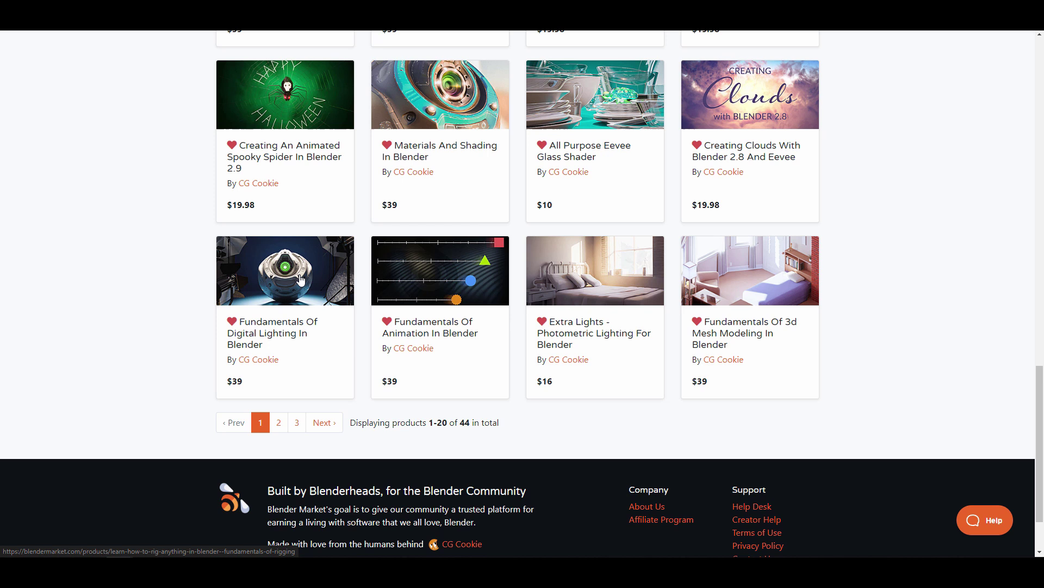
scroll(674, 305, up, 4)
scroll(489, 249, up, 8)
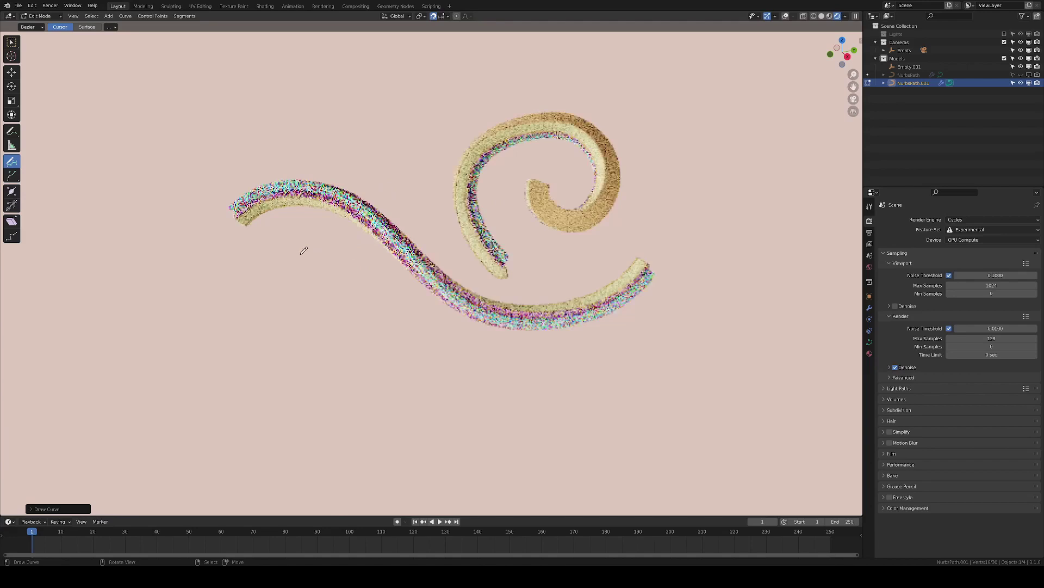
Step: Draw two freehand curve strokes in the viewport to form the spiral strand
mouse_move(290, 253)
mouse_down()
mouse_move(354, 253)
mouse_move(356, 387)
mouse_up()
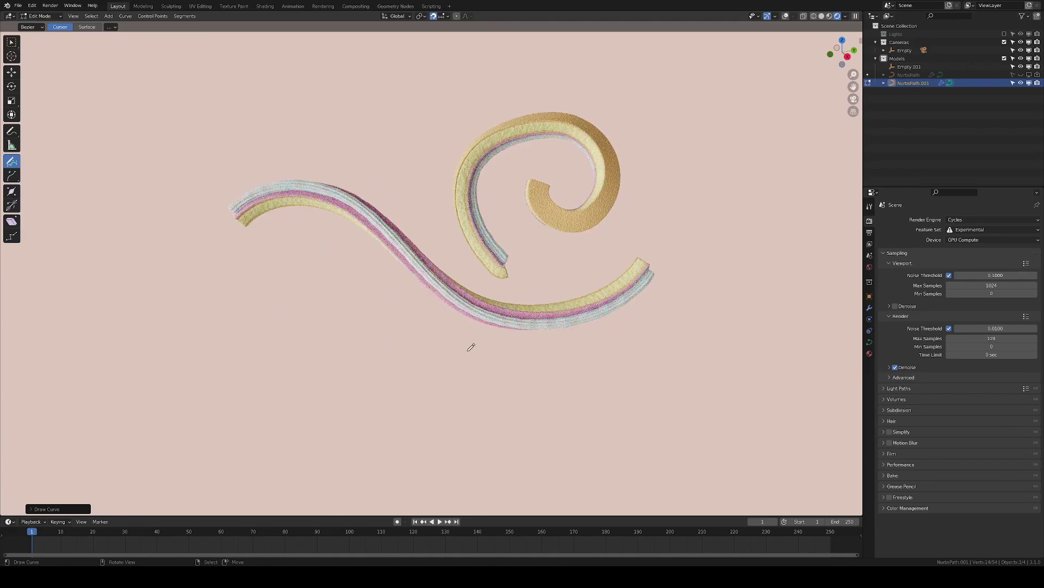
mouse_move(434, 335)
mouse_down()
mouse_move(435, 420)
mouse_move(481, 394)
mouse_move(537, 438)
mouse_up()
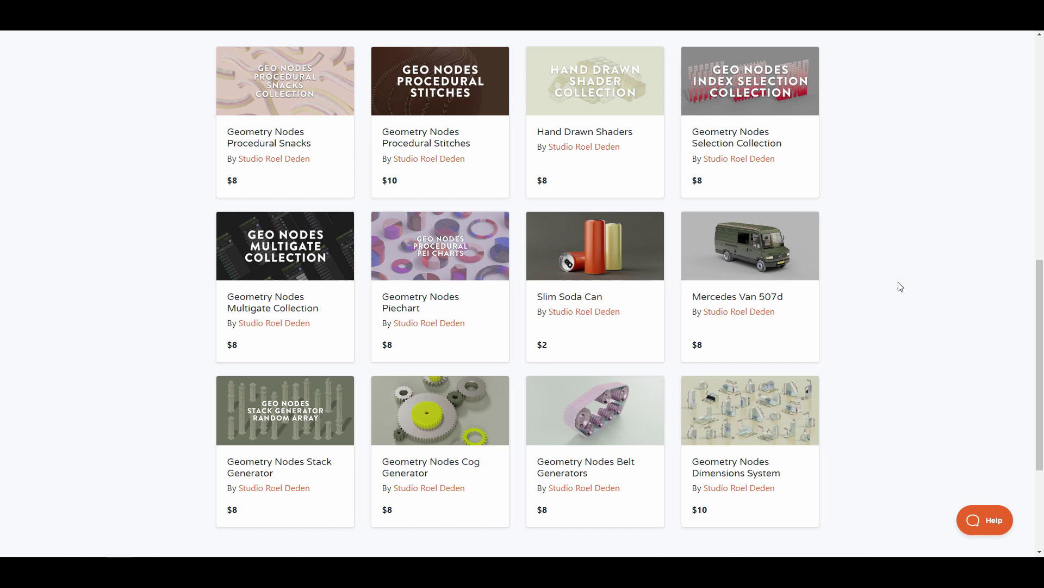
scroll(901, 287, up, 3)
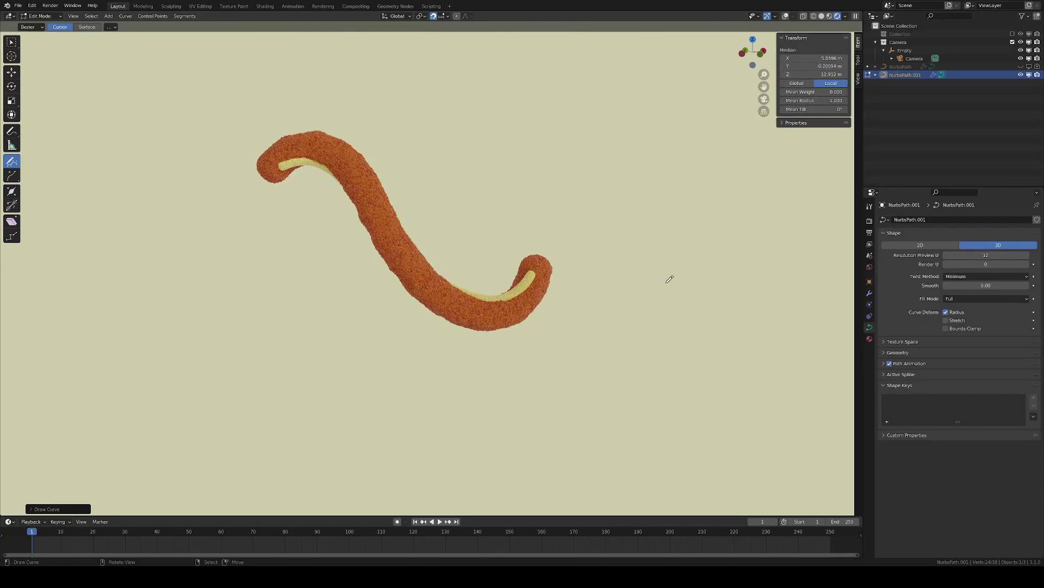
Step: Finish the frikandel strands and spread the double stitch lines wider, reverting the hole size
mouse_move(553, 236)
mouse_down()
mouse_move(616, 295)
mouse_move(303, 361)
mouse_move(342, 422)
mouse_up()
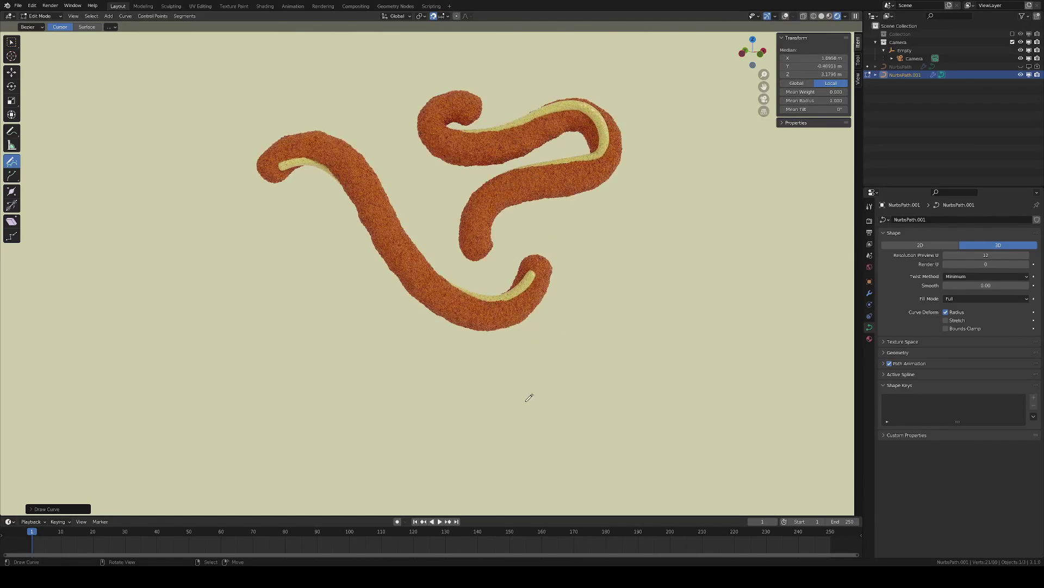
mouse_move(458, 381)
mouse_down()
mouse_move(615, 451)
mouse_move(618, 321)
mouse_up()
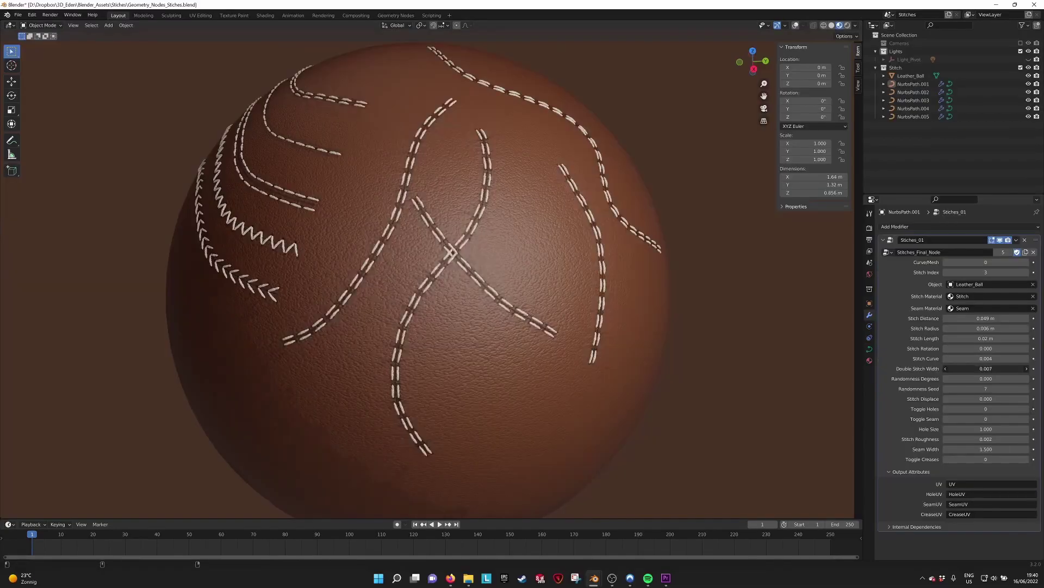
drag(986, 368, 1000, 368)
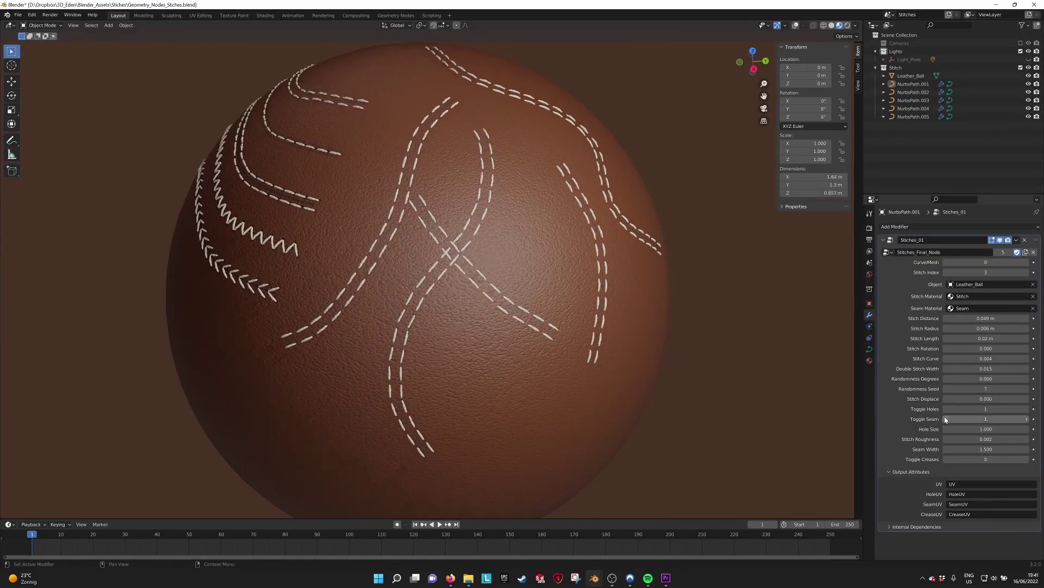
drag(996, 428, 975, 449)
key(Escape)
Step: Separate an edge loop around the leather ball's middle into its own seam object
middle_drag(669, 305, 566, 260)
click(567, 260)
key(Tab)
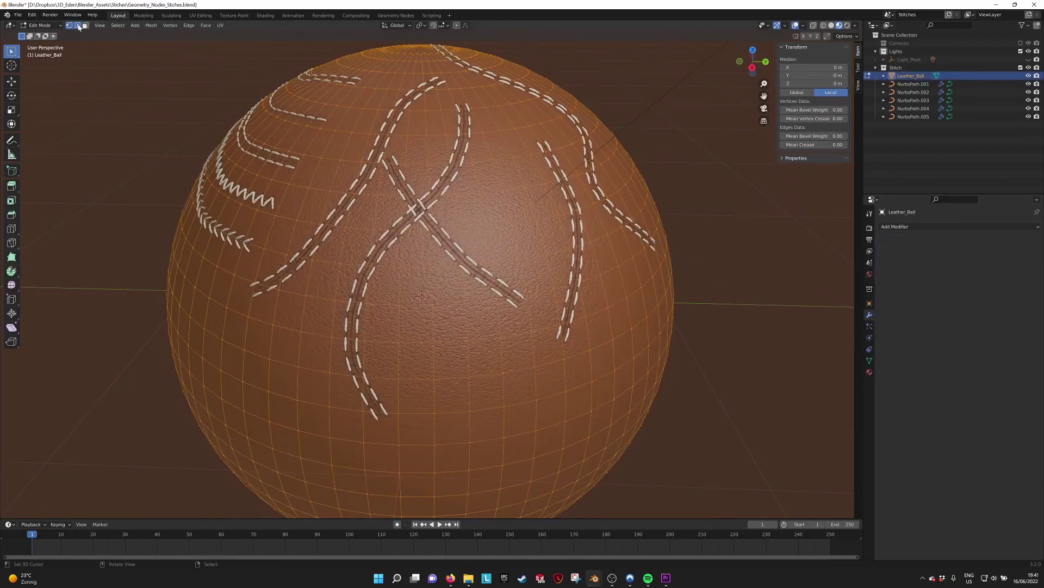
alt+click(517, 216)
key(p)
click(511, 200)
key(Tab)
Step: Give the seam a Stitches geometry nodes modifier on Leather_Ball with smaller, denser stitches
click(511, 223)
click(897, 226)
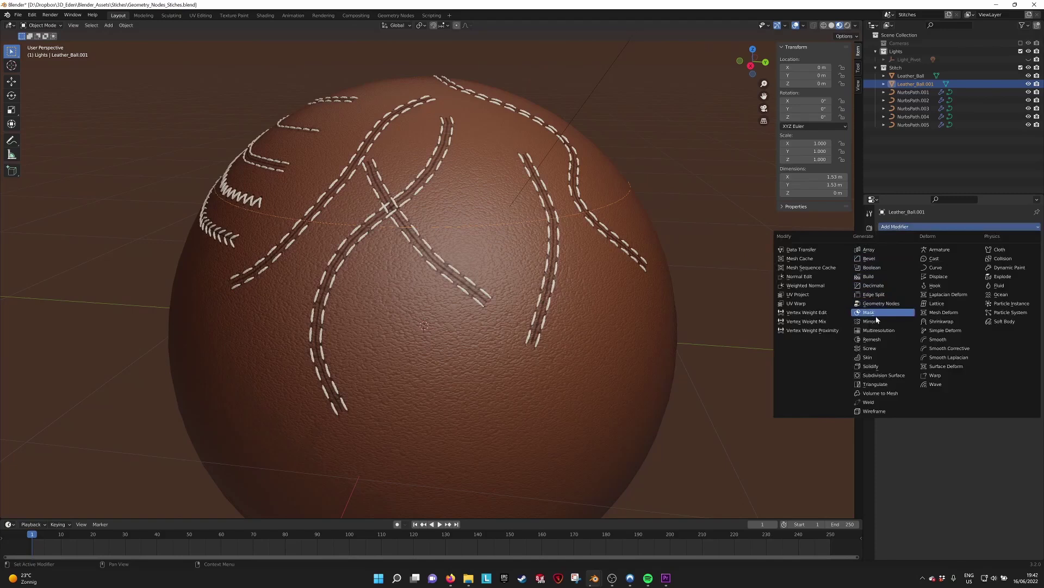
click(870, 311)
click(1030, 262)
click(990, 284)
click(974, 311)
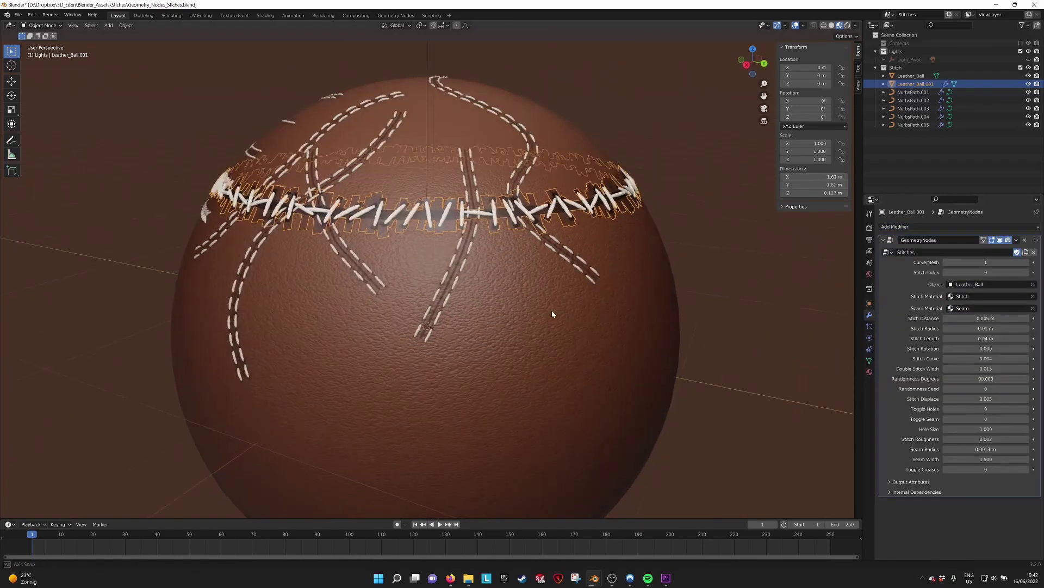
drag(986, 318, 971, 338)
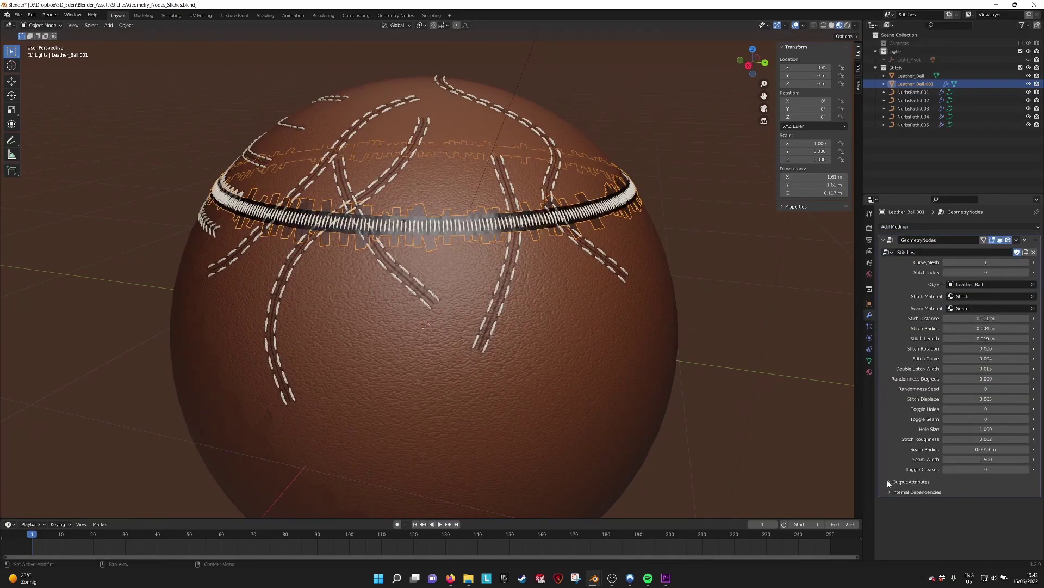
click(912, 481)
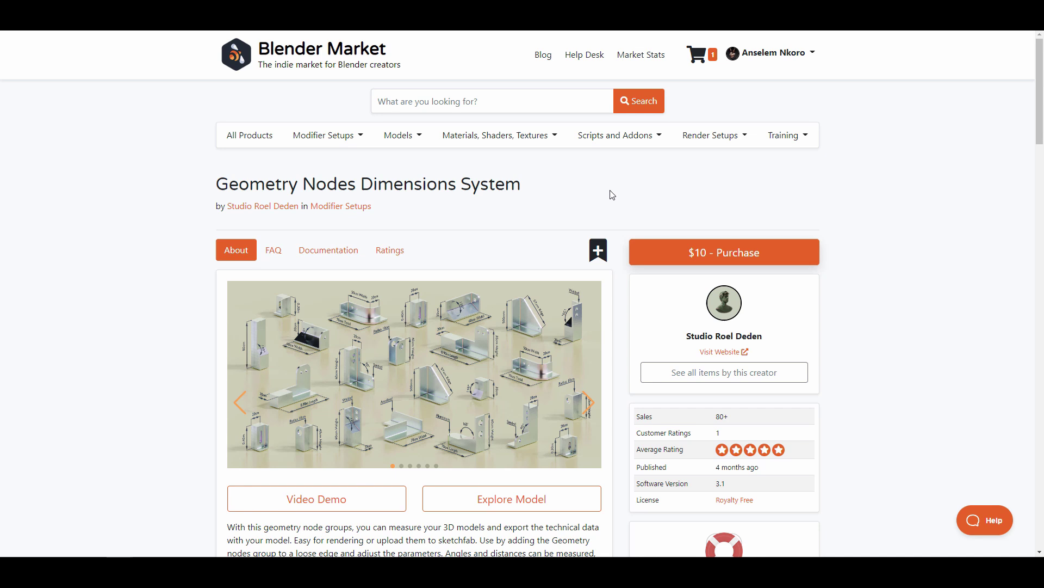
Step: Scroll to the Dimensions System description, then try a thicker dimension line radius
scroll(622, 189, down, 4)
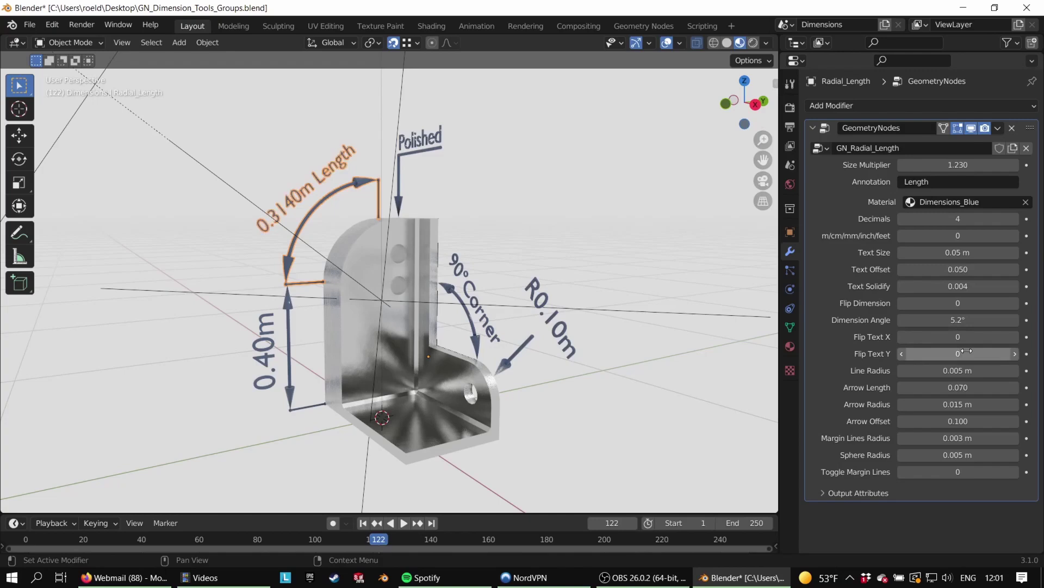
drag(958, 370, 935, 404)
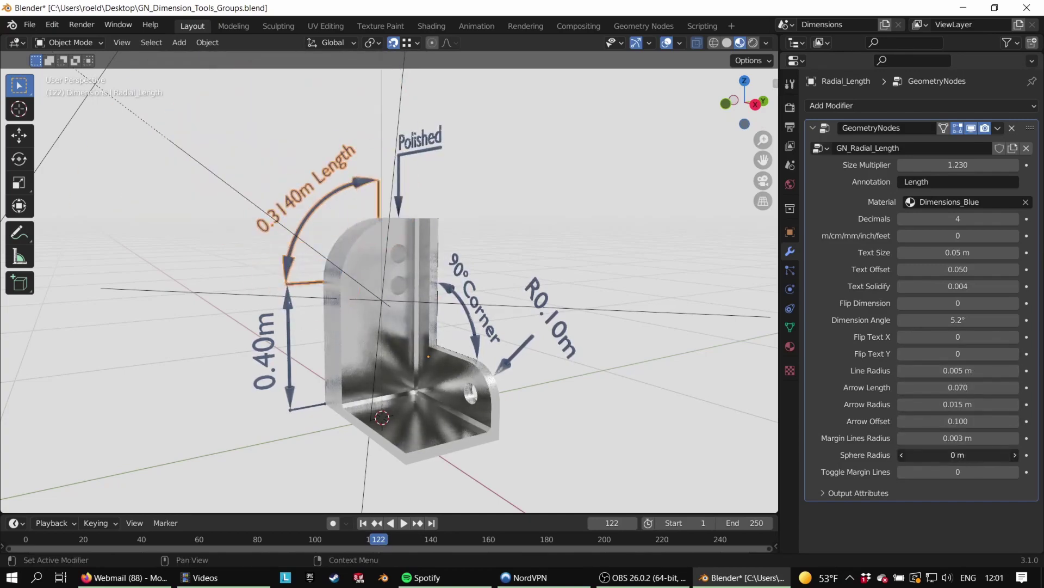
Step: Shrink the dimension arrowheads and change the Polished annotation text to Brushed
click(1015, 472)
click(430, 143)
middle_drag(455, 156, 436, 169)
double_click(958, 181)
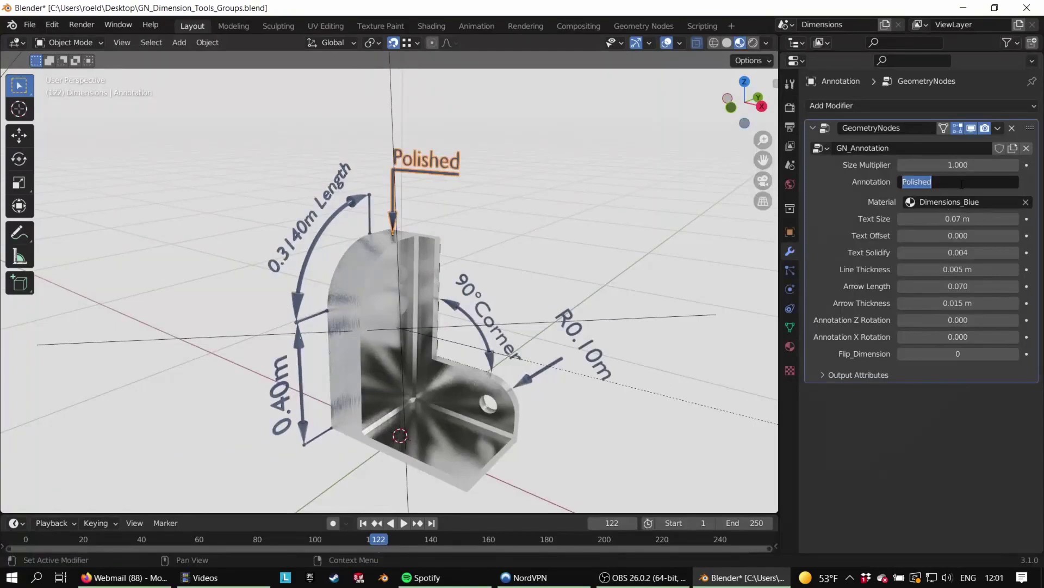
text(Brushed)
key(Return)
Step: Enlarge the Brushed label, lower it toward its leader line and try rotating it
drag(958, 164, 979, 165)
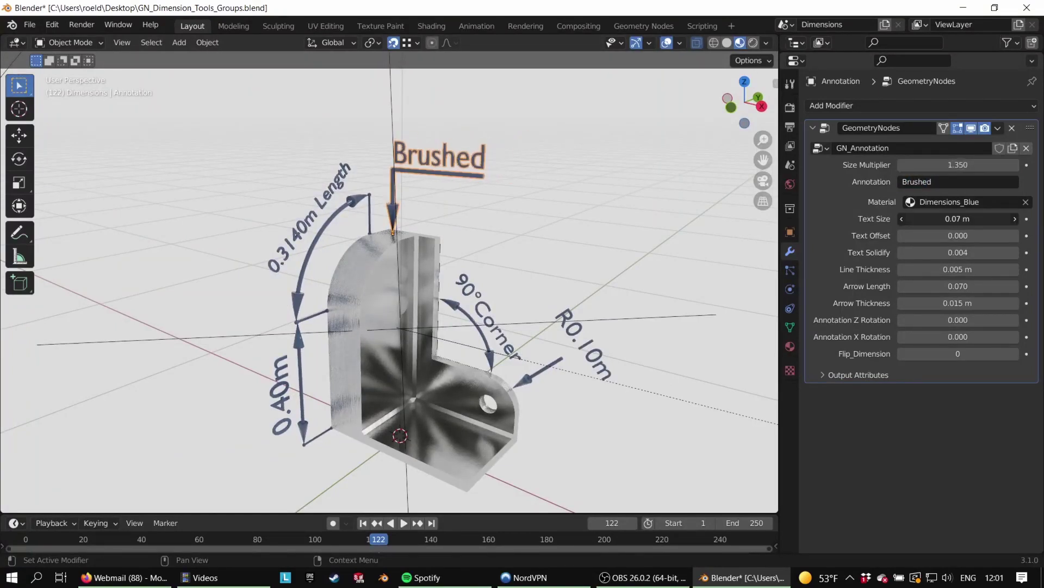
mouse_move(958, 236)
mouse_down()
mouse_move(974, 235)
mouse_move(958, 235)
mouse_up()
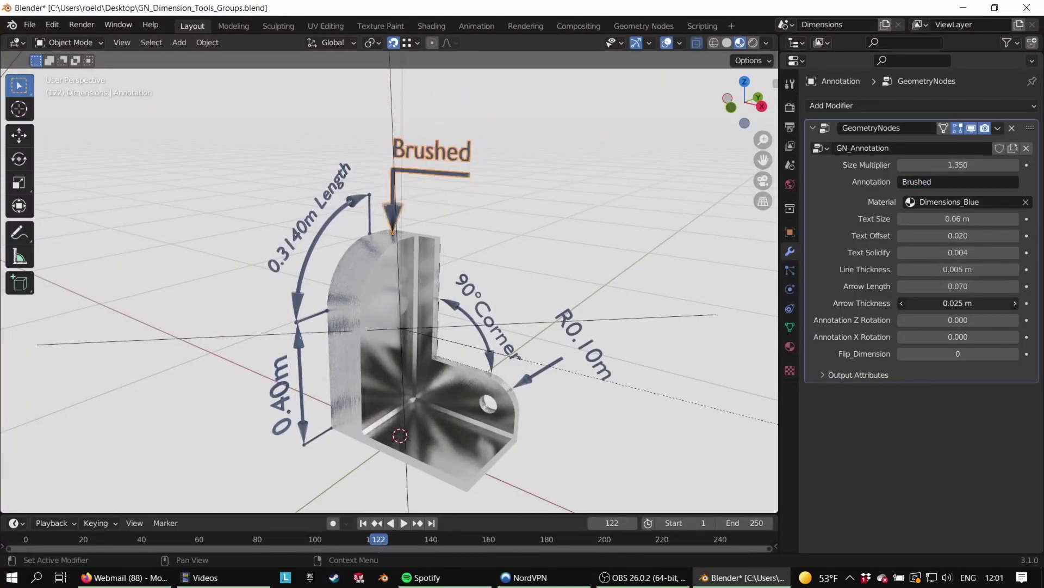
mouse_move(958, 320)
mouse_down()
mouse_move(1022, 320)
mouse_move(958, 320)
mouse_up()
drag(958, 337, 992, 337)
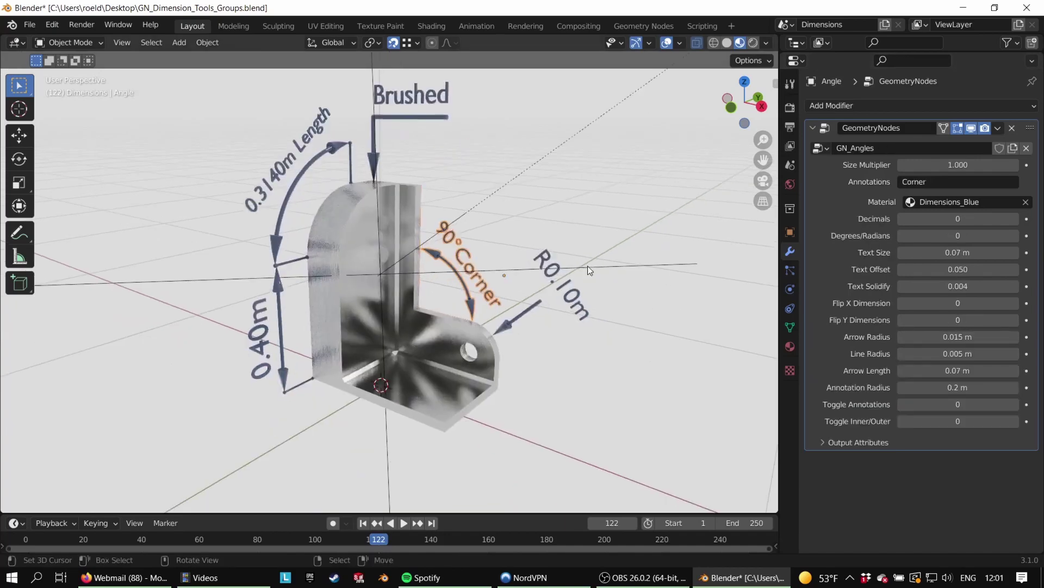
Step: Slightly shrink the corner angle annotation and toggle which side of the corner it measures, including the outer 270° side
mouse_move(958, 165)
mouse_down()
mouse_move(974, 165)
mouse_move(952, 164)
mouse_up()
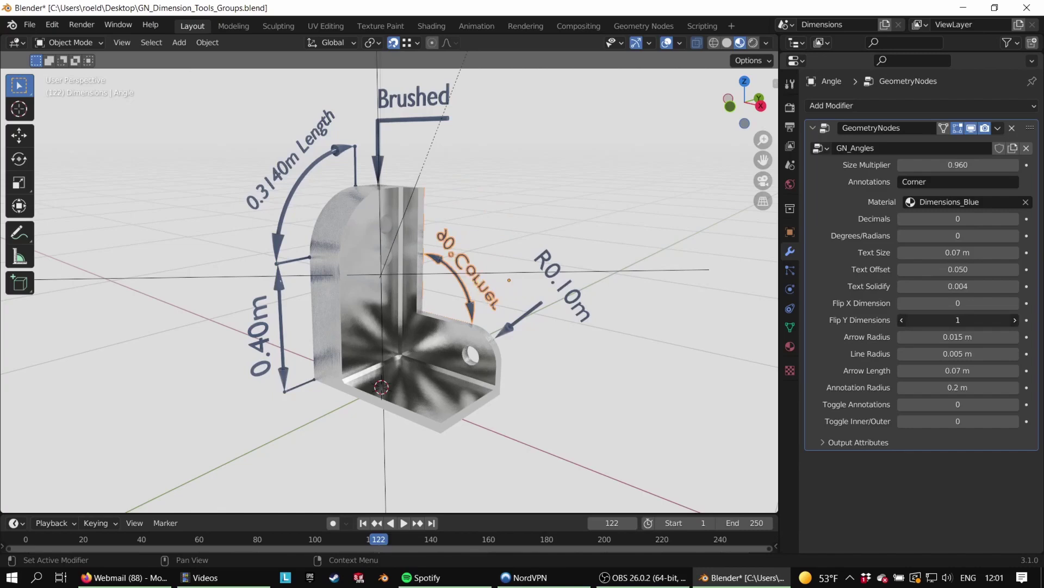
click(955, 420)
middle_drag(489, 283, 333, 284)
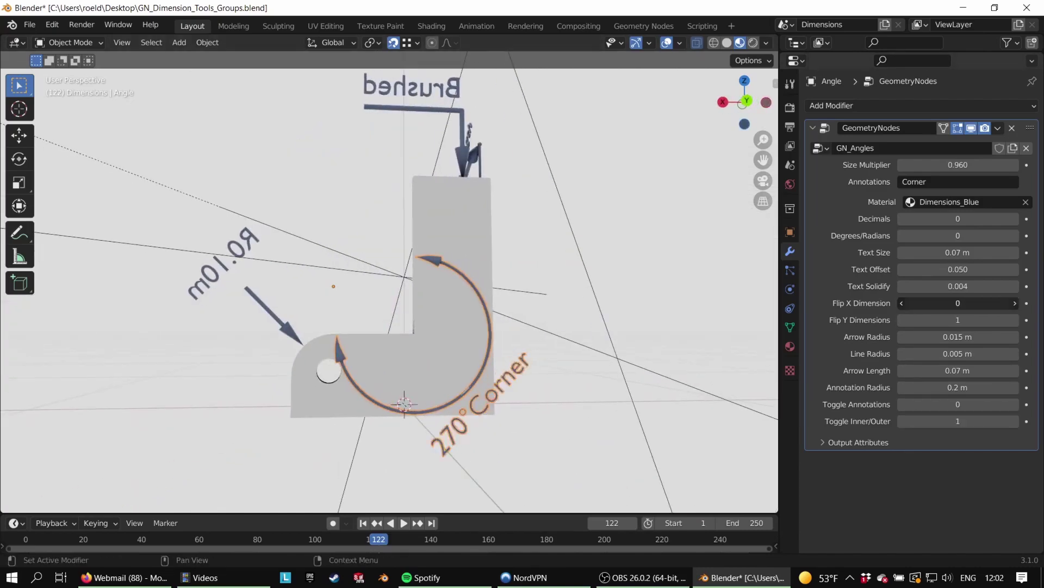
click(954, 420)
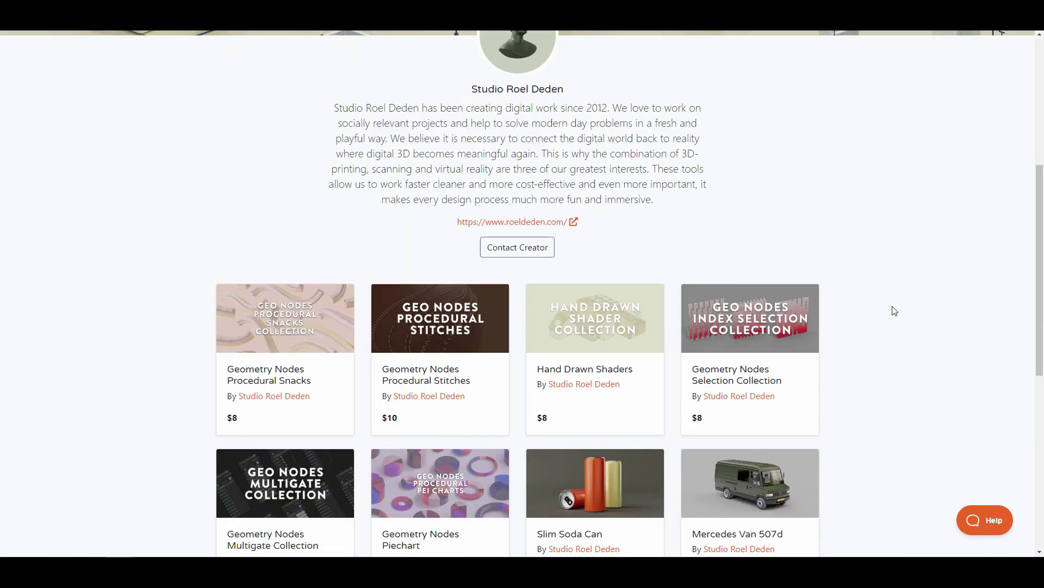
Step: Scroll the creator's page down and back up to browse their products
scroll(895, 311, down, 6)
scroll(895, 311, up, 3)
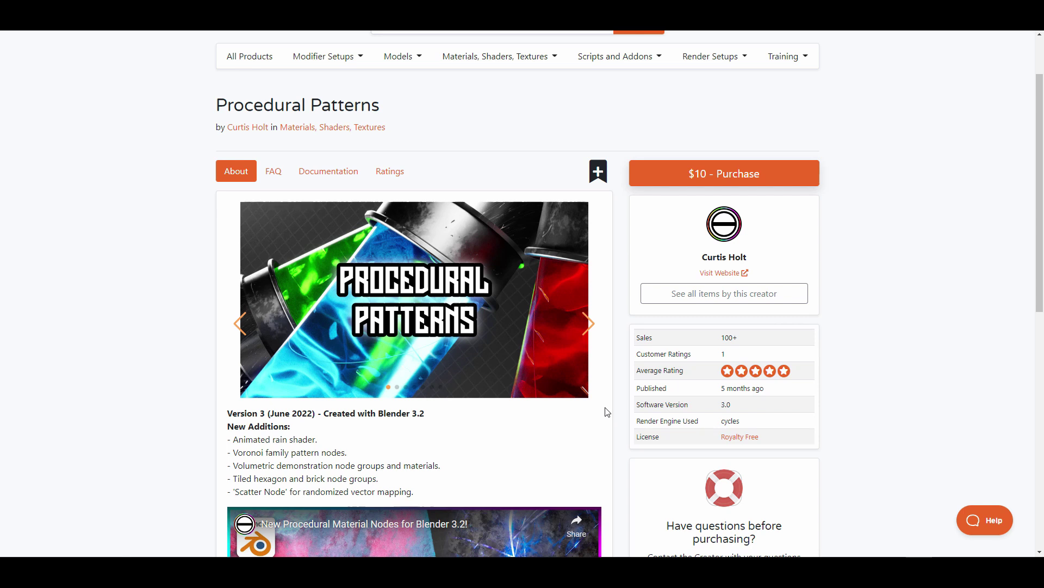
Step: Scroll through the Procedural Patterns page, then go back to the creator's product grid
scroll(608, 412, down, 3)
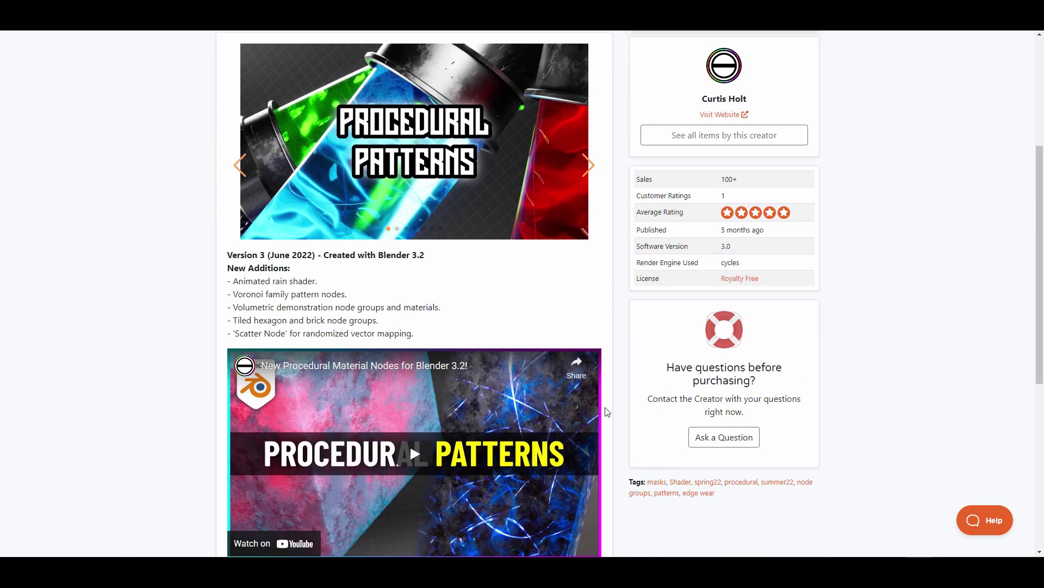
scroll(607, 412, down, 6)
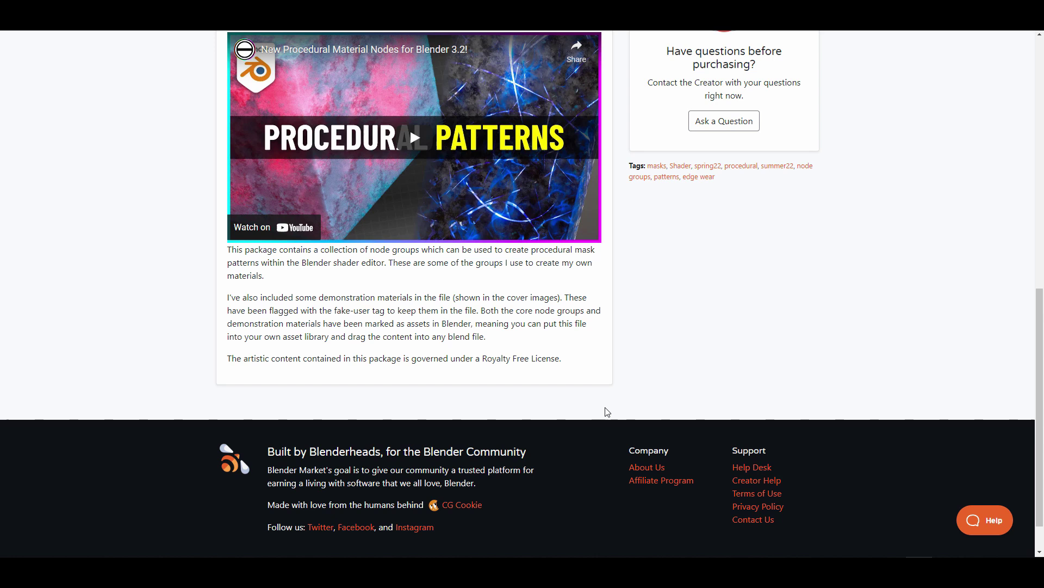
scroll(608, 412, up, 3)
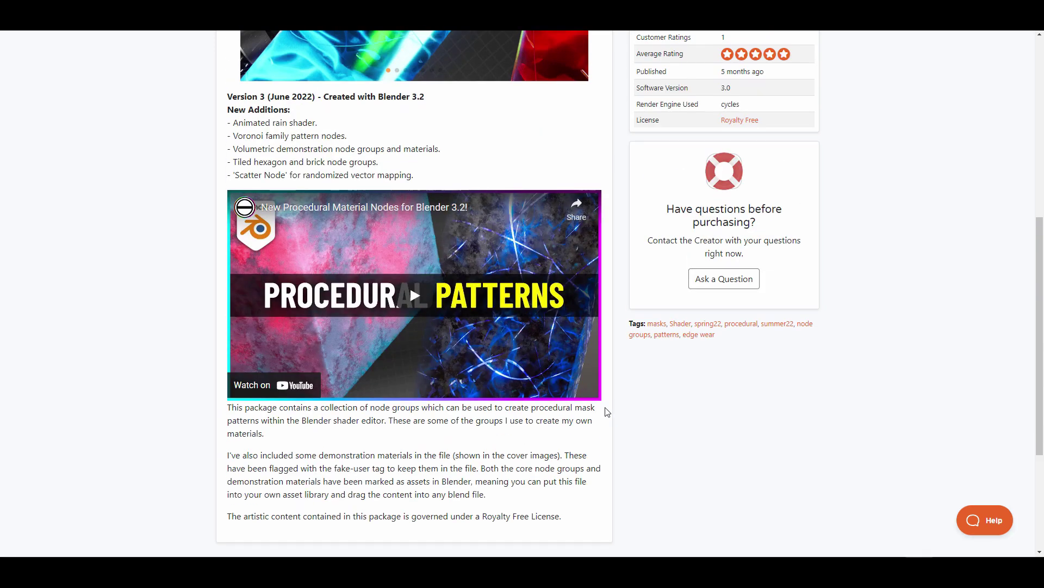
scroll(608, 412, up, 8)
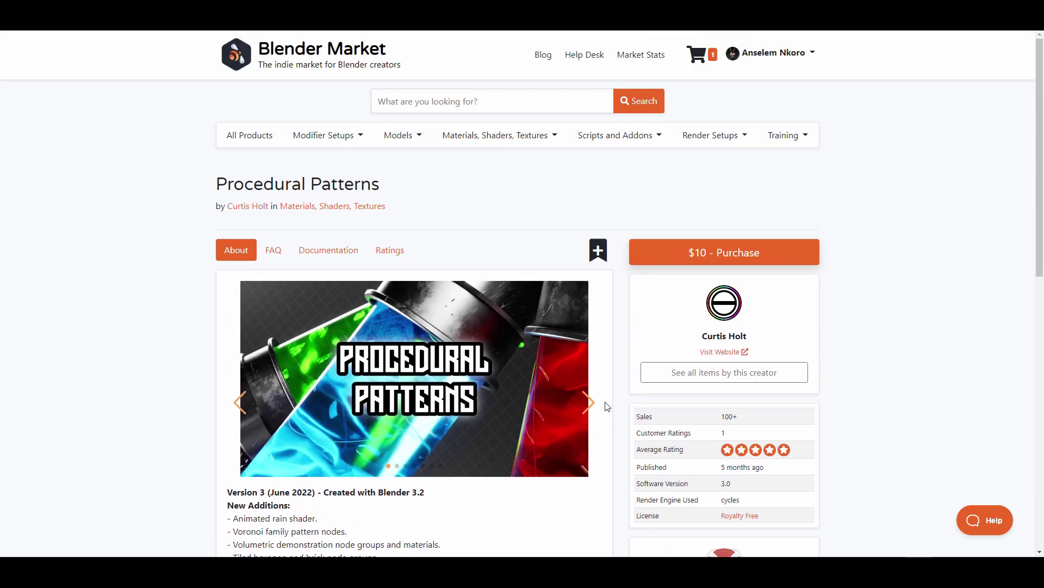
key(alt+Left)
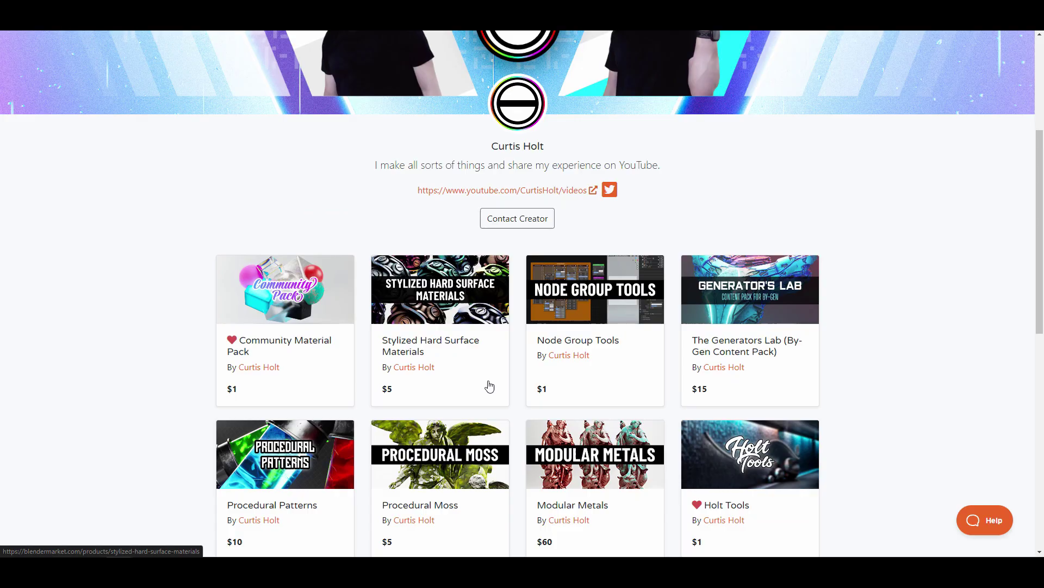
scroll(521, 343, down, 2)
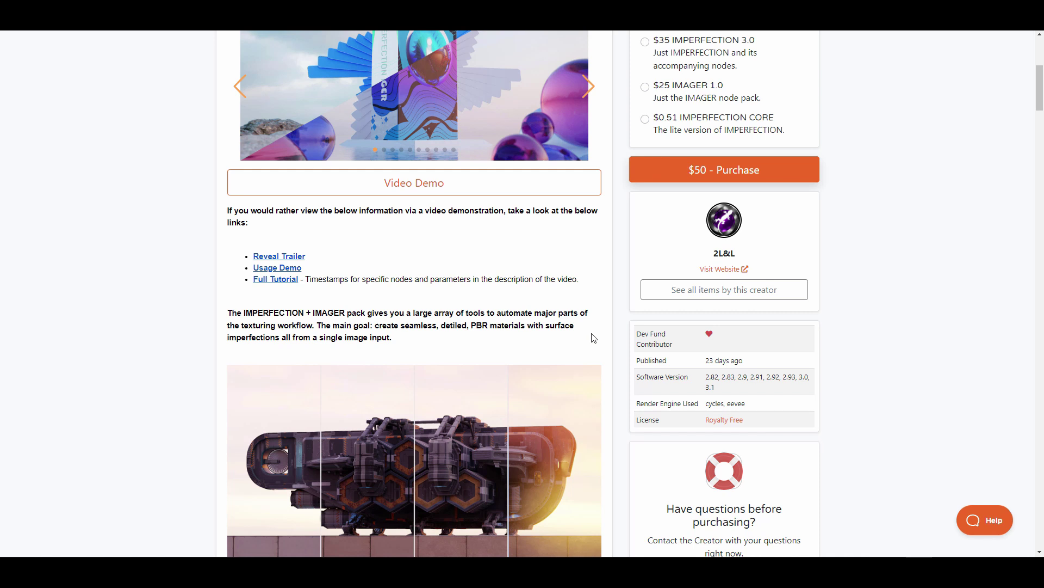
Step: Scroll the Imperfection + Imager description down to the IMAGER 1.0 section
scroll(594, 339, down, 7)
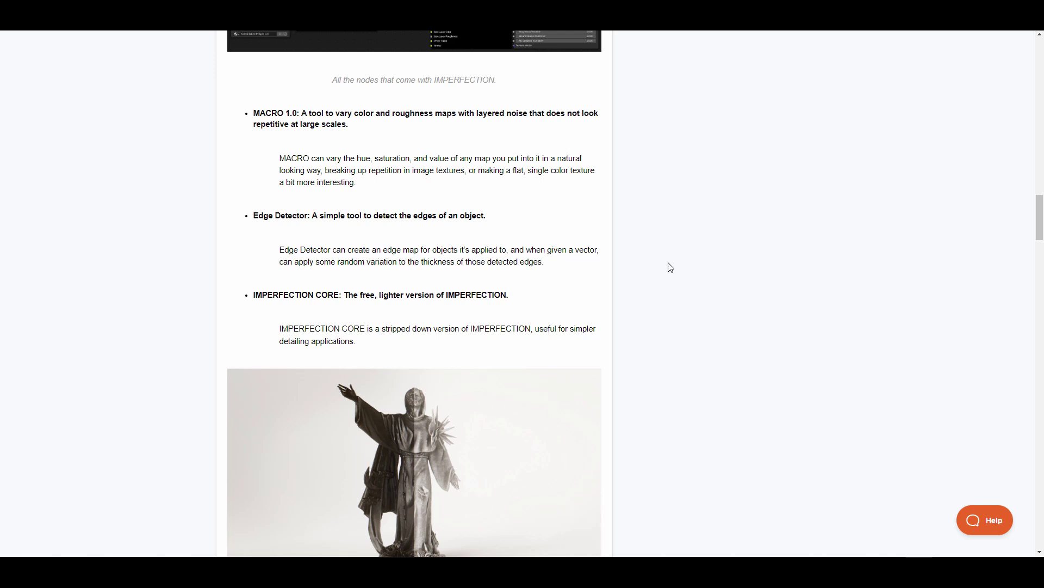
scroll(670, 266, down, 6)
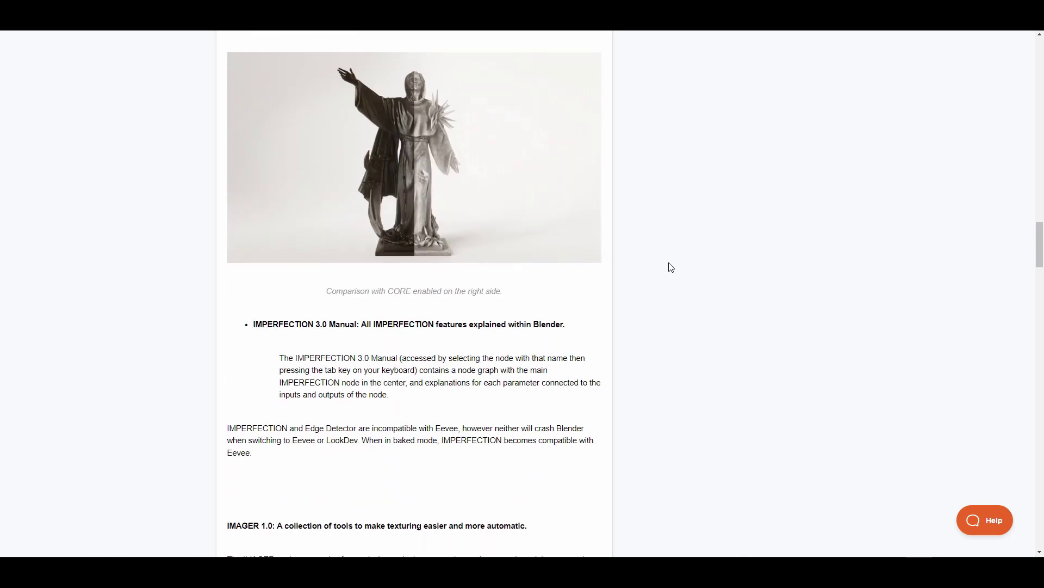
scroll(668, 267, up, 2)
scroll(668, 267, down, 10)
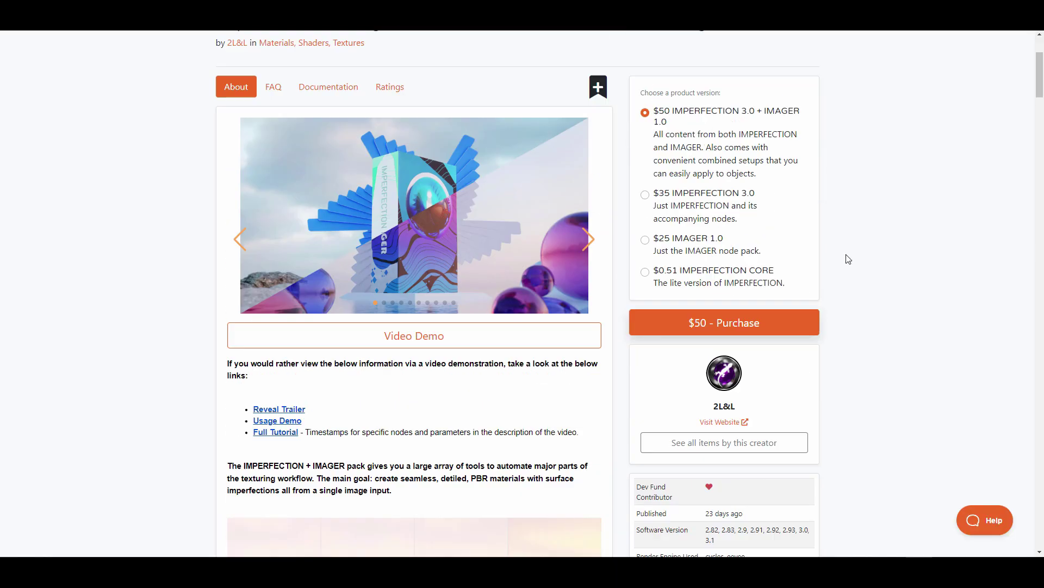
Step: Scroll back up to the top of the IMPERFECTION + IMAGER product page
scroll(848, 258, up, 3)
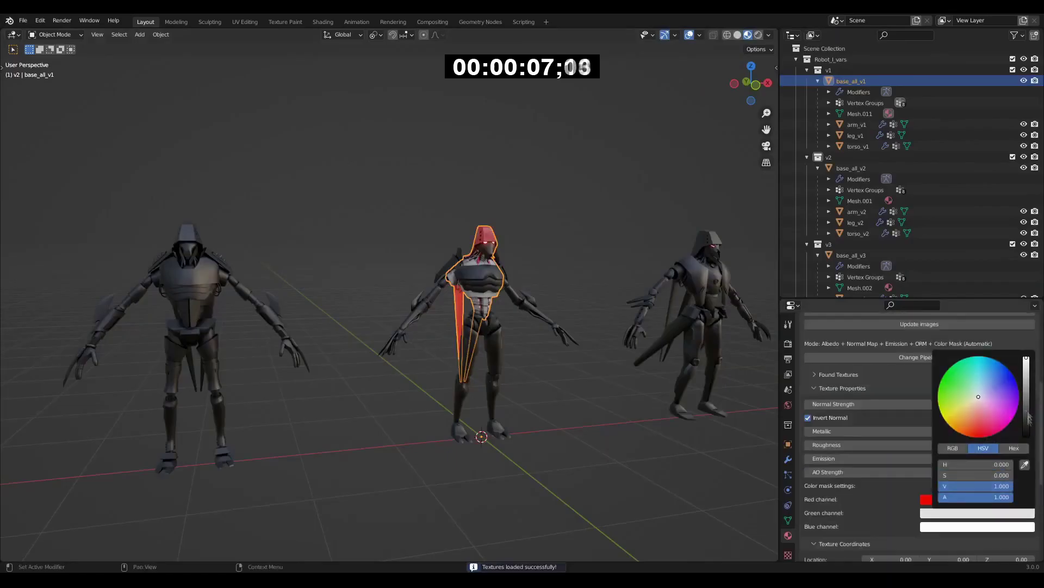
Step: Load textures and set mask channels, including red, on the first and second robots' parts
click(888, 463)
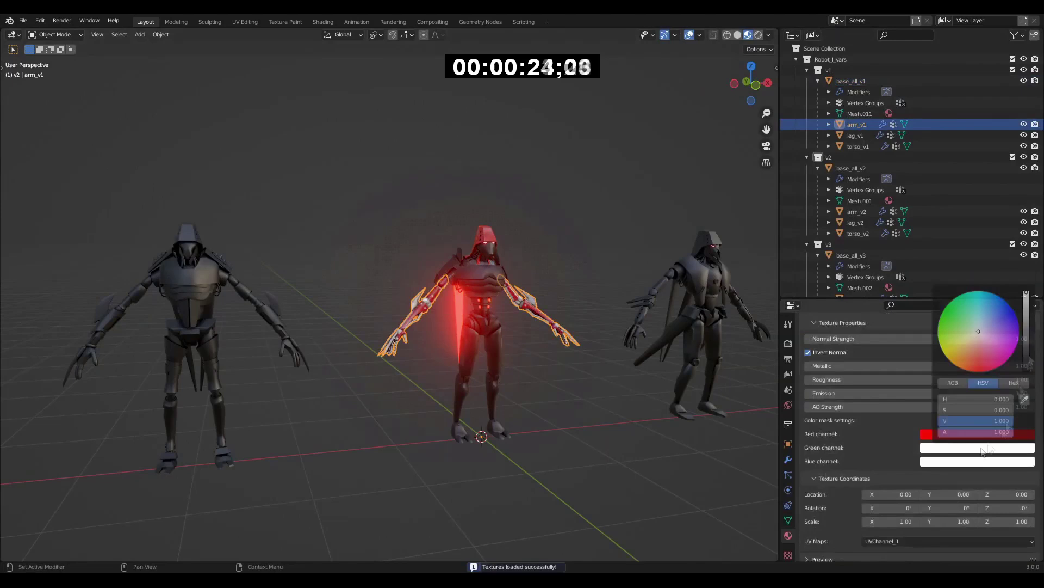
click(855, 135)
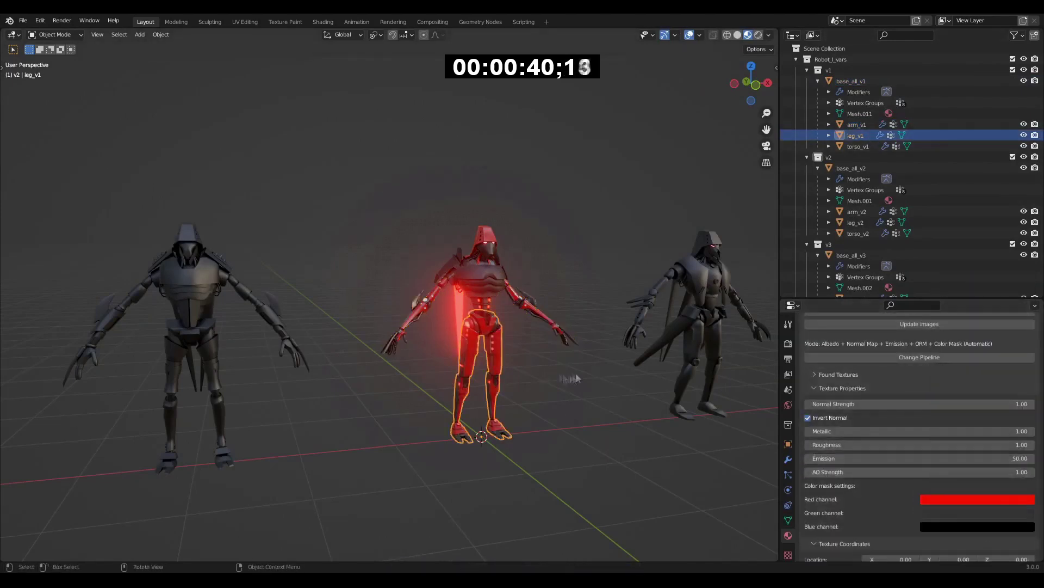
click(977, 513)
click(852, 167)
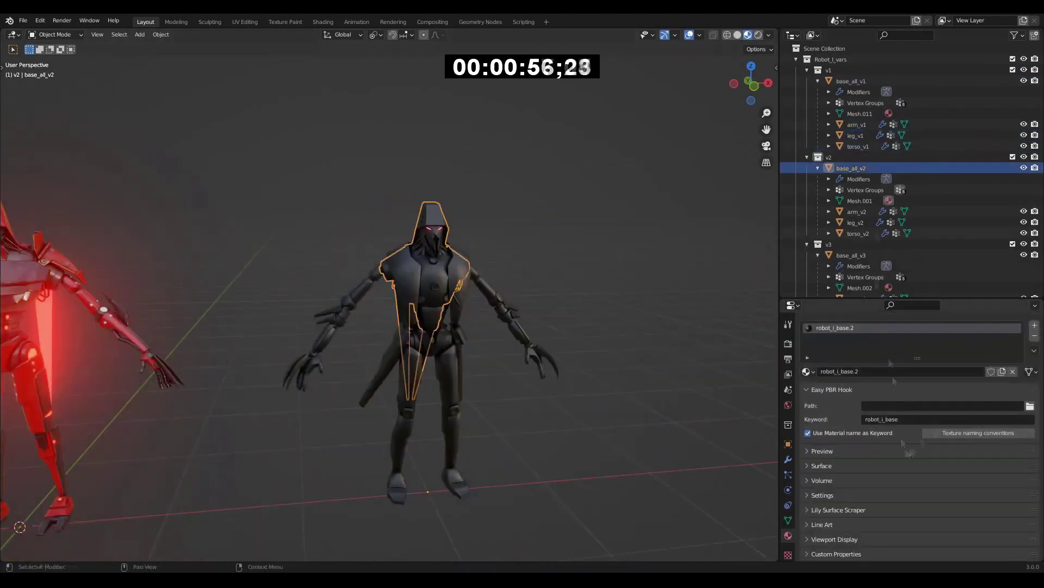
click(978, 548)
click(857, 211)
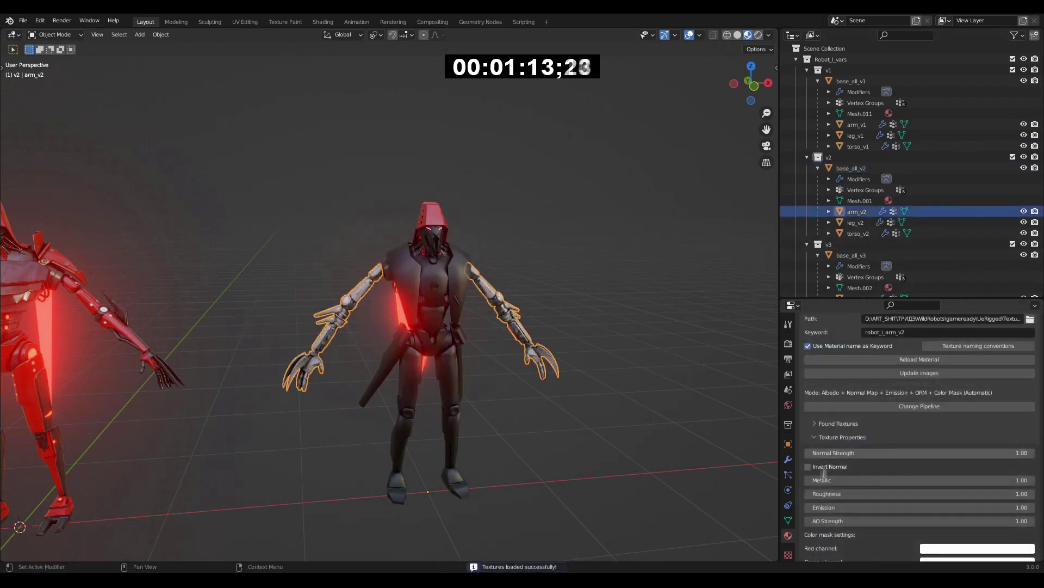
click(977, 548)
click(855, 222)
click(977, 483)
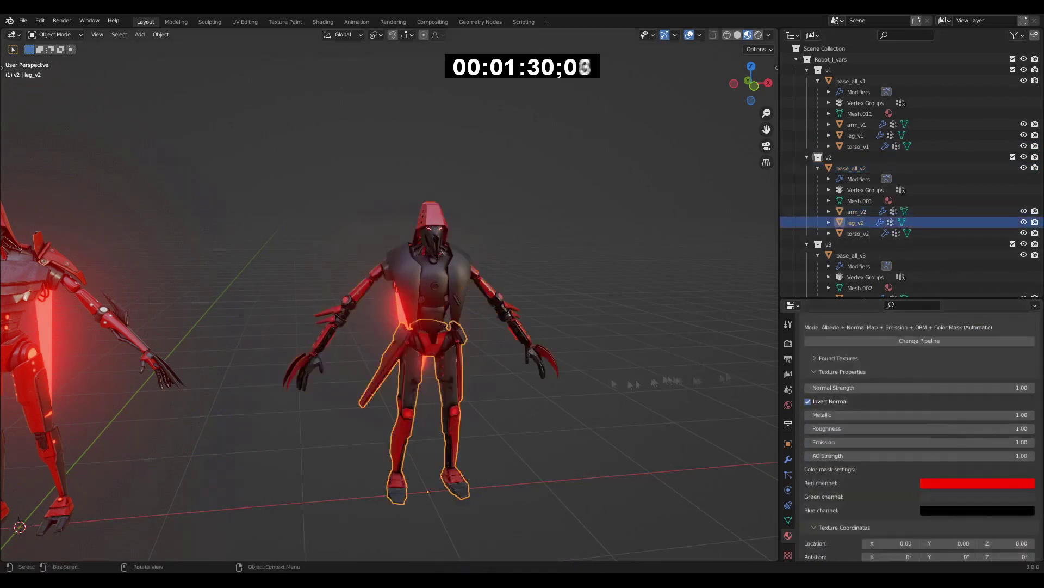
click(858, 233)
click(976, 497)
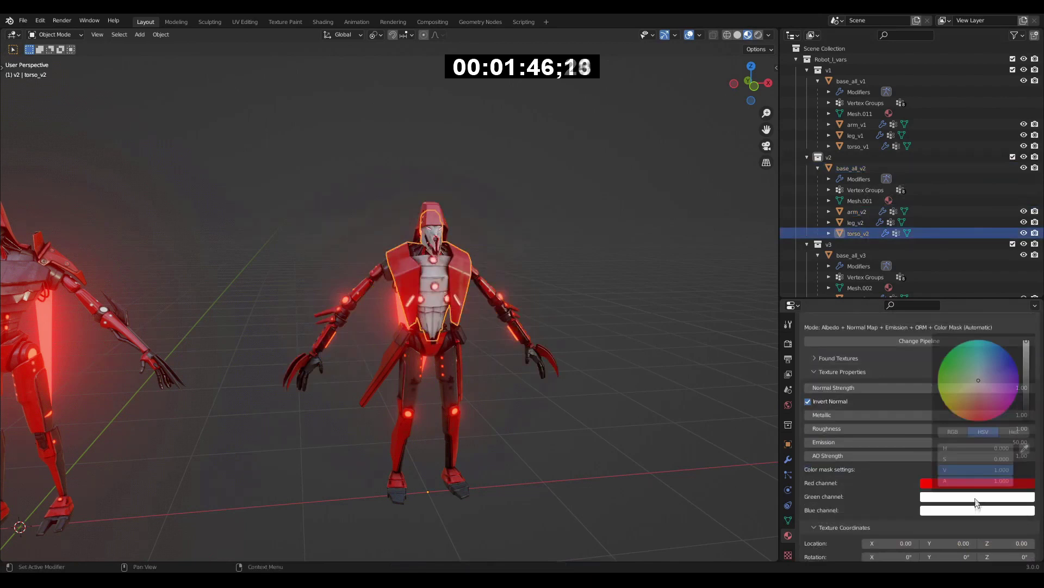
Step: Load textures and recolour the mask channels on the third robot's body, arm and torso
click(852, 255)
click(966, 475)
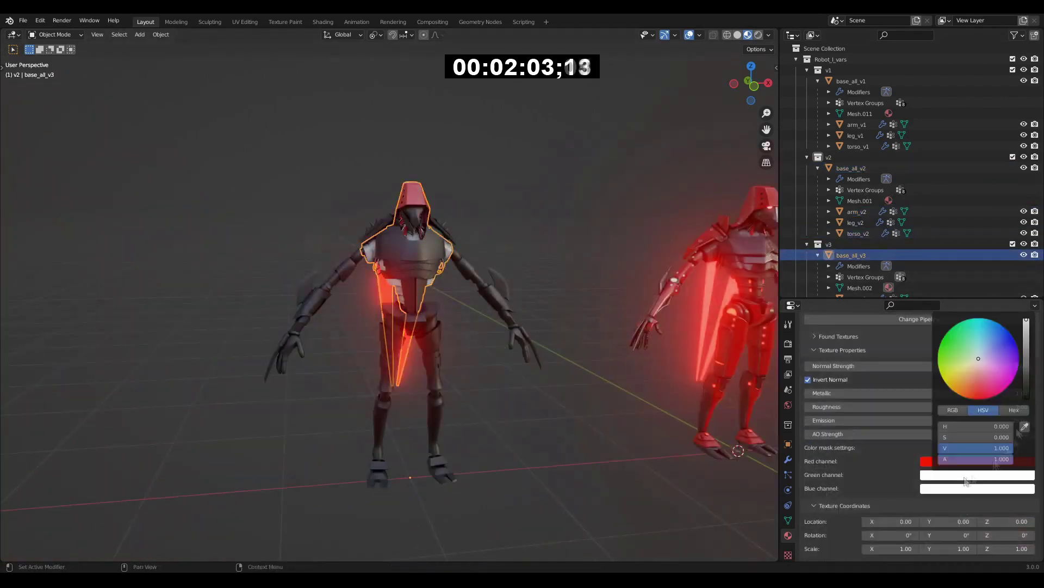
scroll(871, 245, down, 2)
click(856, 276)
click(977, 513)
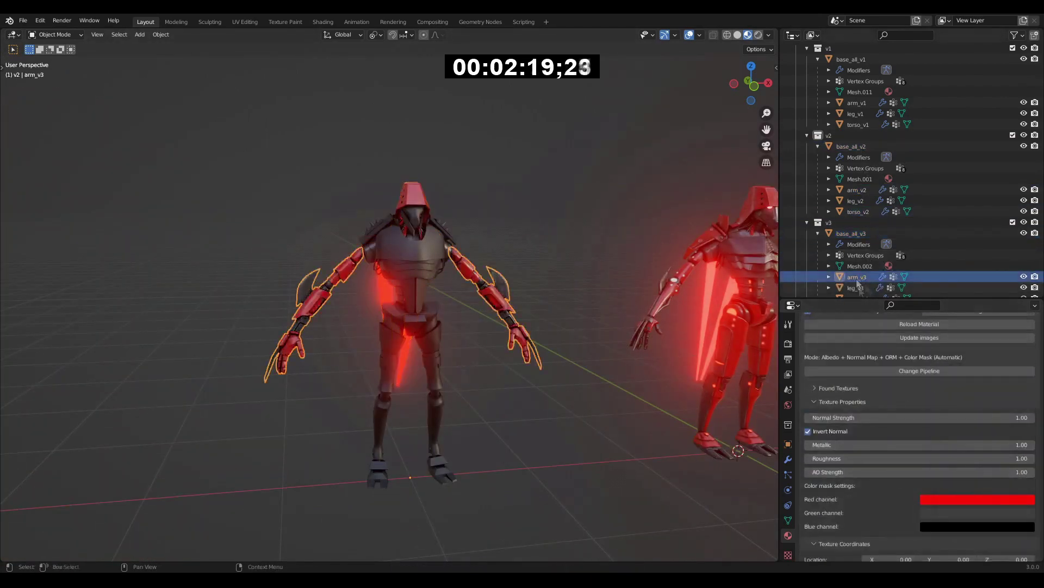
click(978, 499)
scroll(870, 244, down, 2)
click(857, 265)
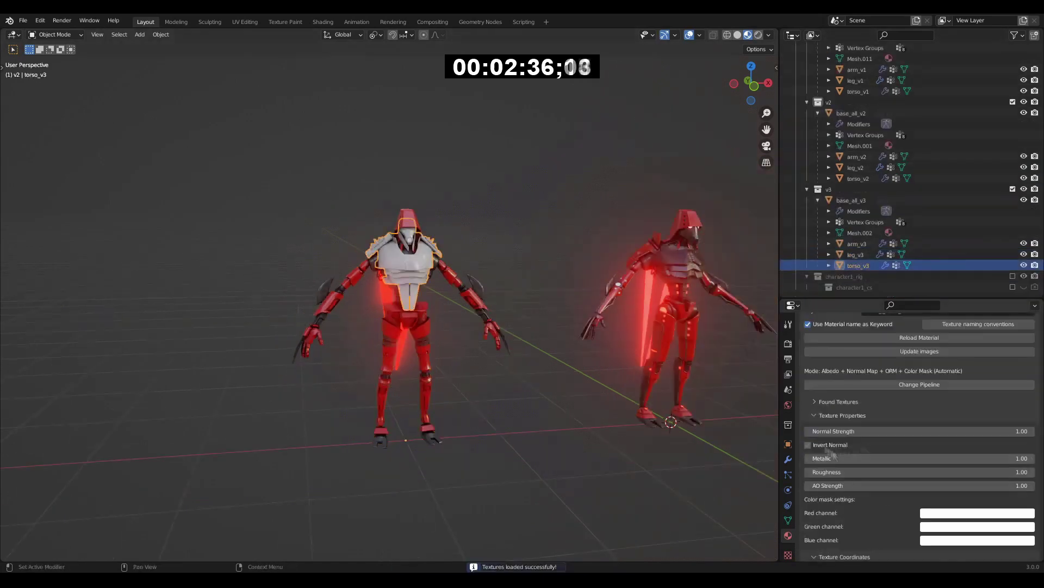
click(977, 513)
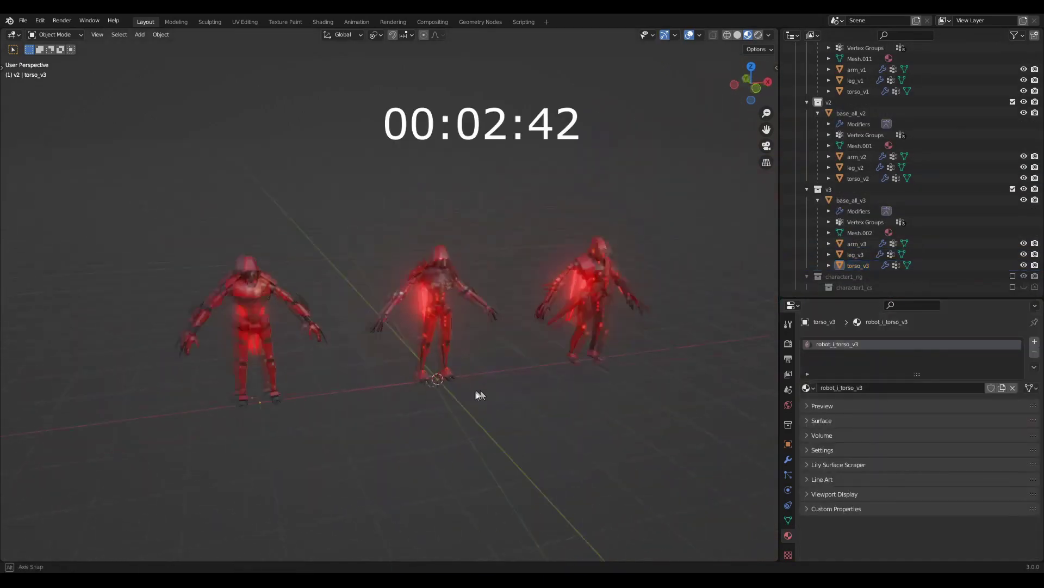
Step: Change the middle robot's Emission strength so its masked areas glow
middle_drag(481, 395, 504, 387)
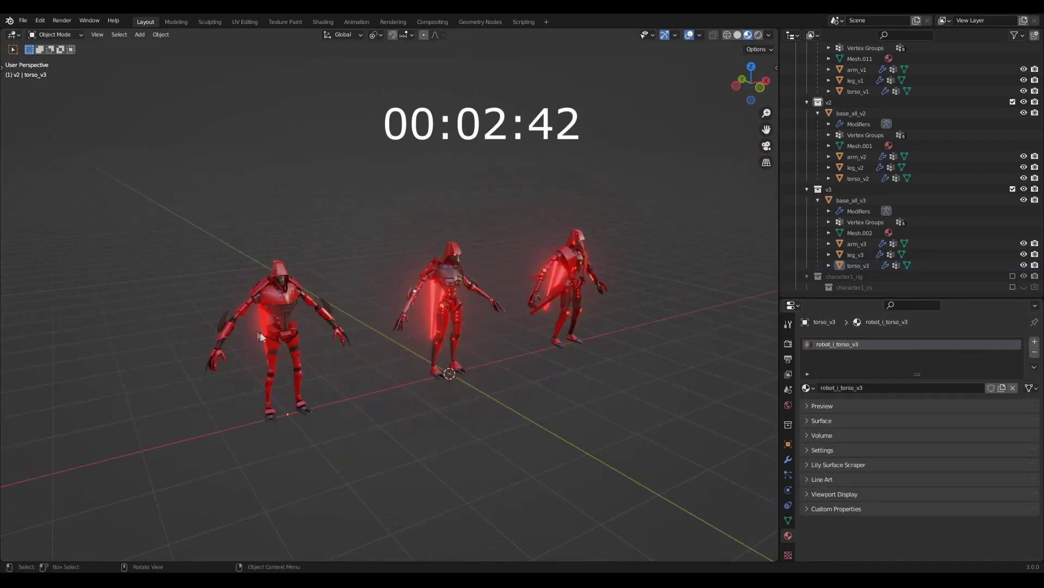
scroll(371, 384, up, 5)
middle_drag(371, 384, 347, 322)
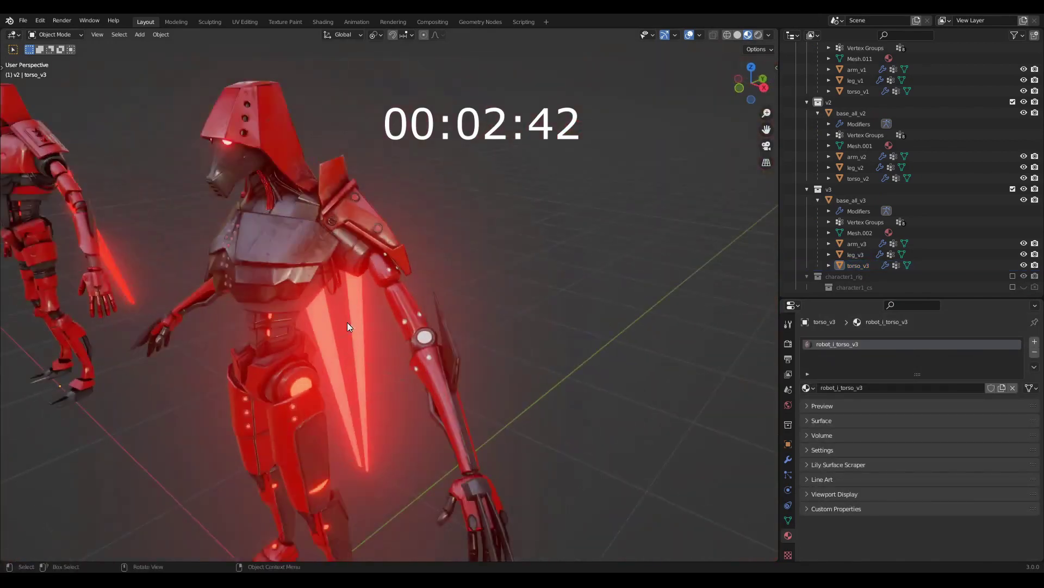
click(347, 322)
click(839, 464)
scroll(919, 435, down, 5)
click(1010, 501)
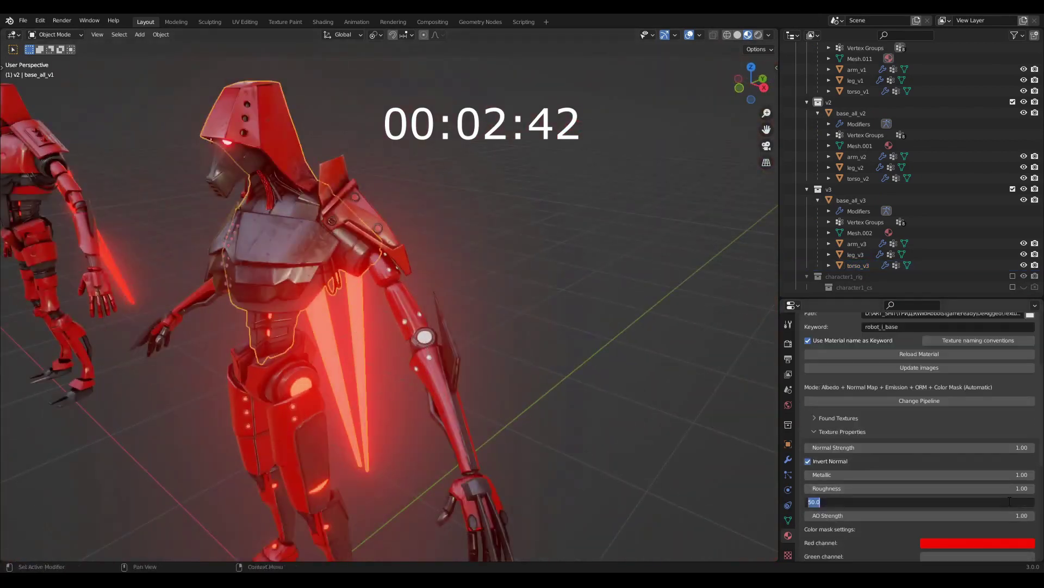
key(Return)
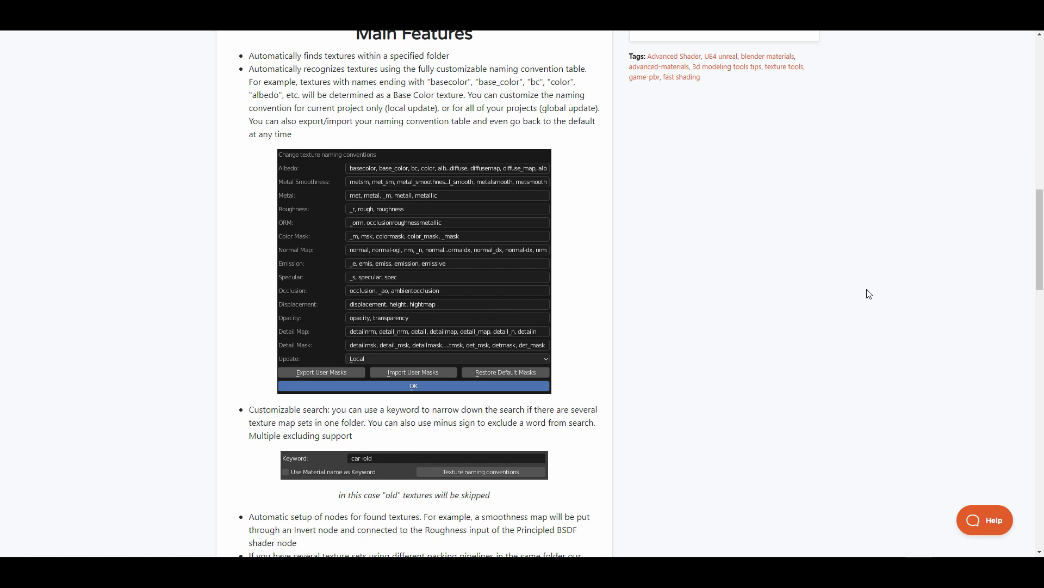
Step: Scroll down the add-on page to its List of recognized textures and Contacts section
scroll(868, 293, down, 3)
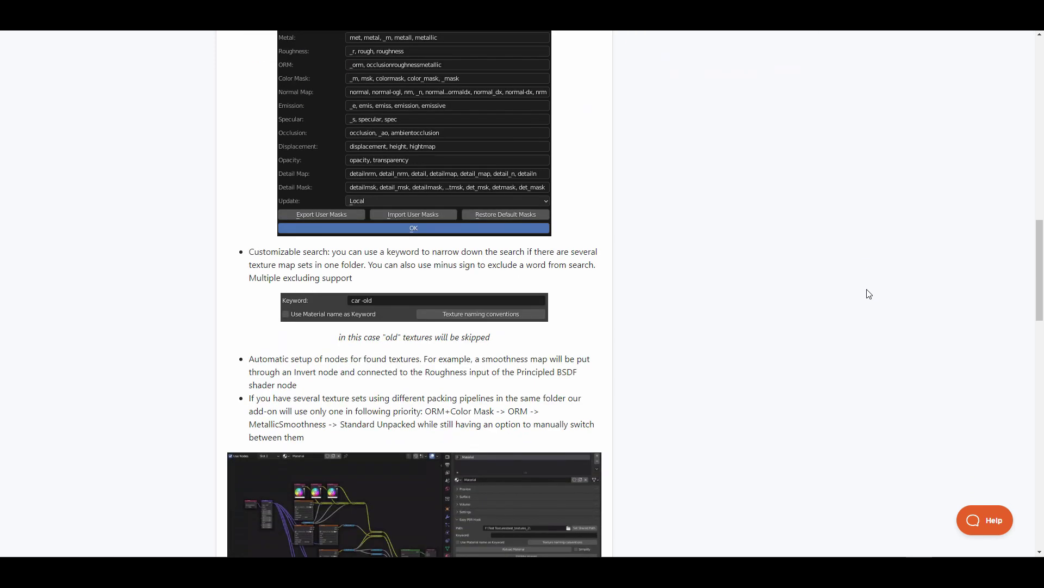
scroll(879, 370, up, 2)
scroll(879, 370, down, 3)
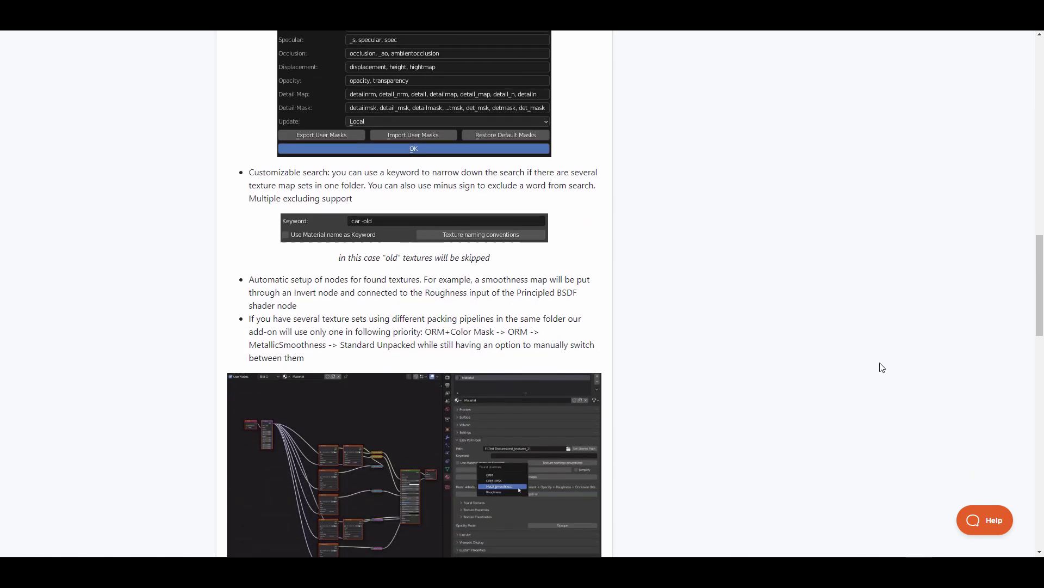
scroll(882, 367, down, 7)
scroll(882, 368, down, 2)
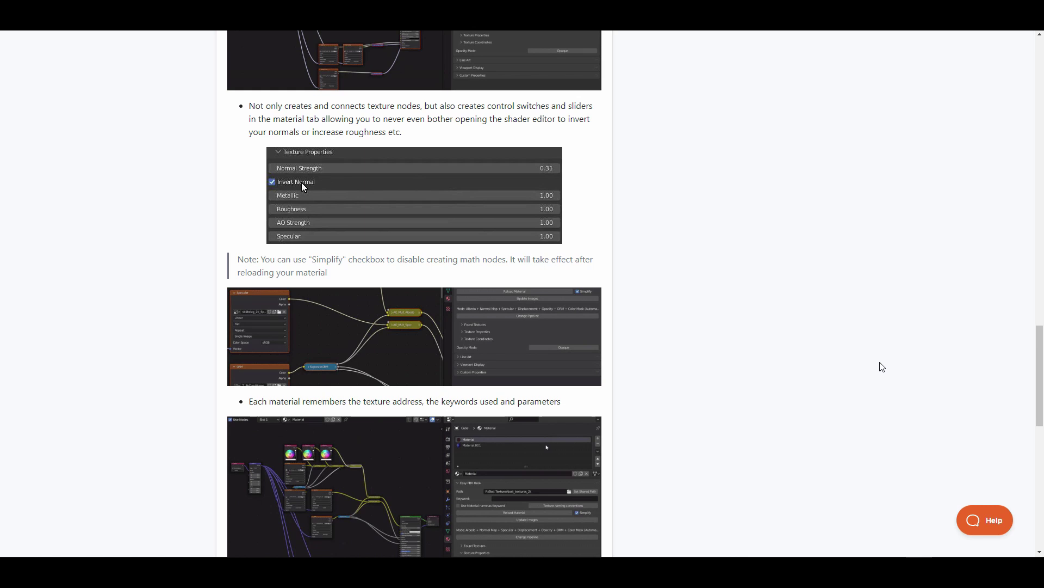
scroll(881, 367, up, 2)
scroll(882, 367, down, 7)
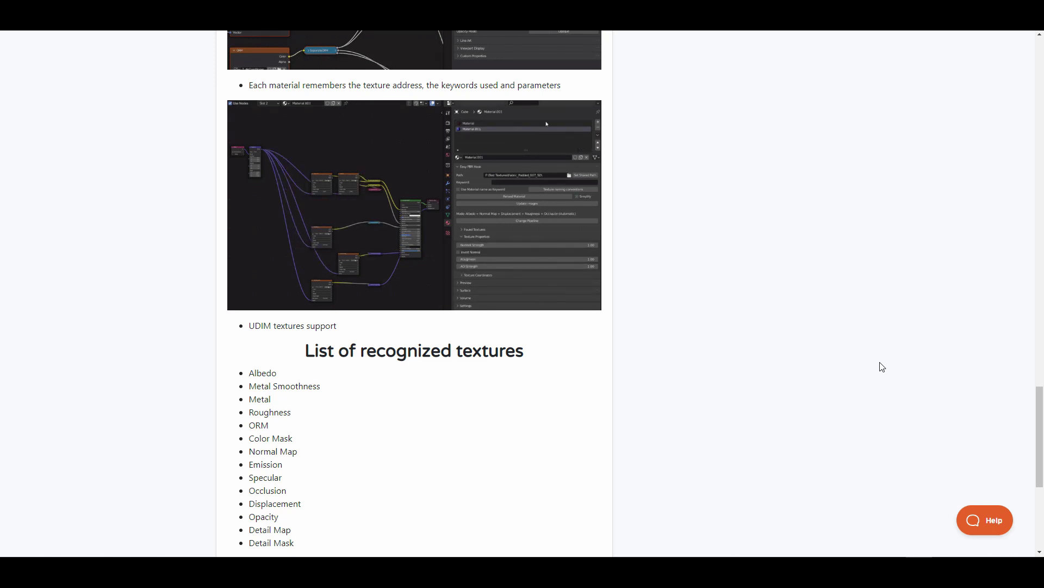
scroll(880, 364, down, 1)
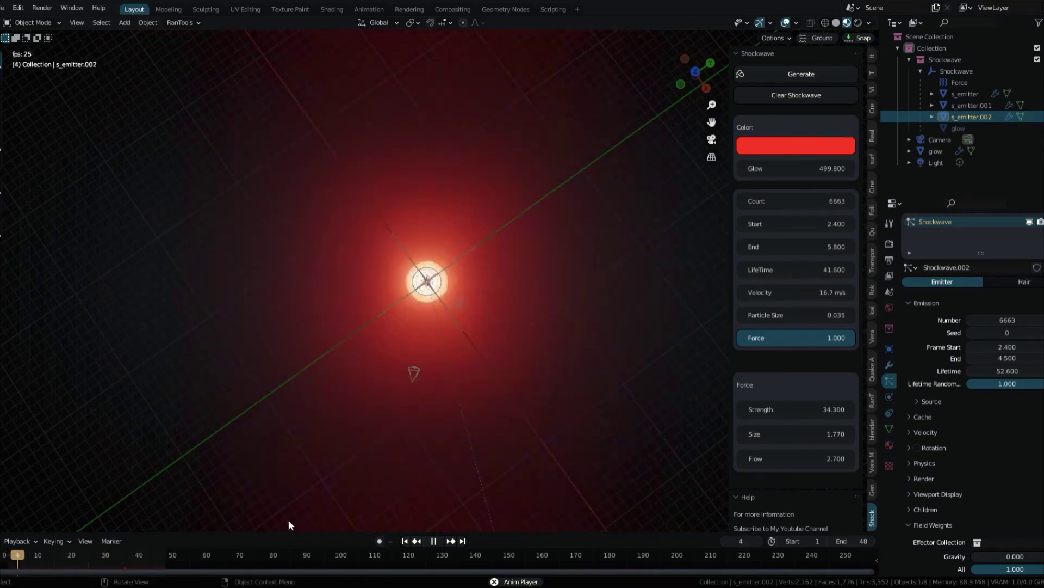
Step: Set the shockwave Start to 0.800, replay it, and shift its colour from red to pink
click(434, 542)
drag(816, 223, 783, 223)
click(404, 541)
click(439, 541)
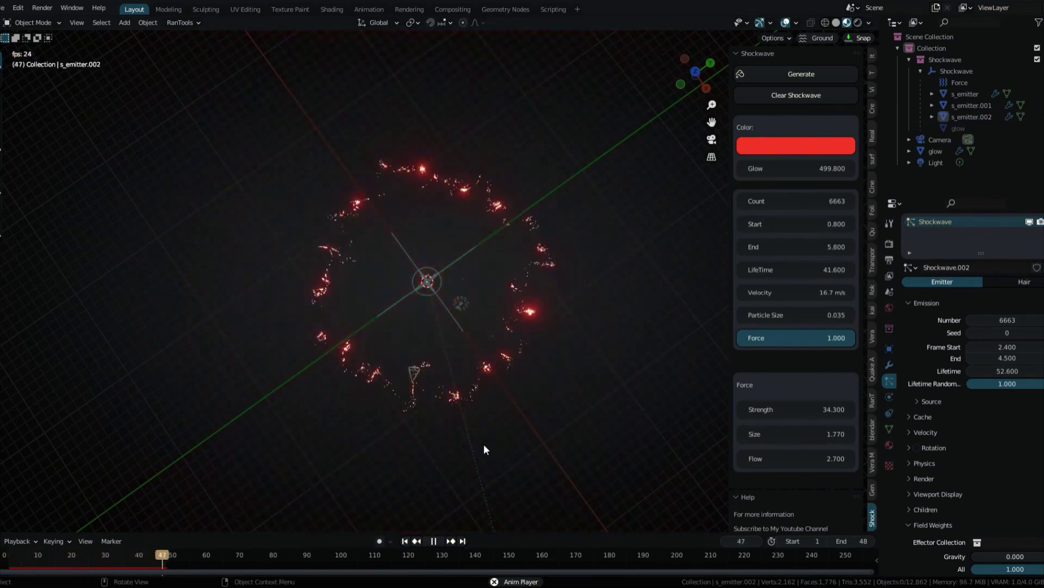
click(796, 145)
drag(787, 240, 806, 221)
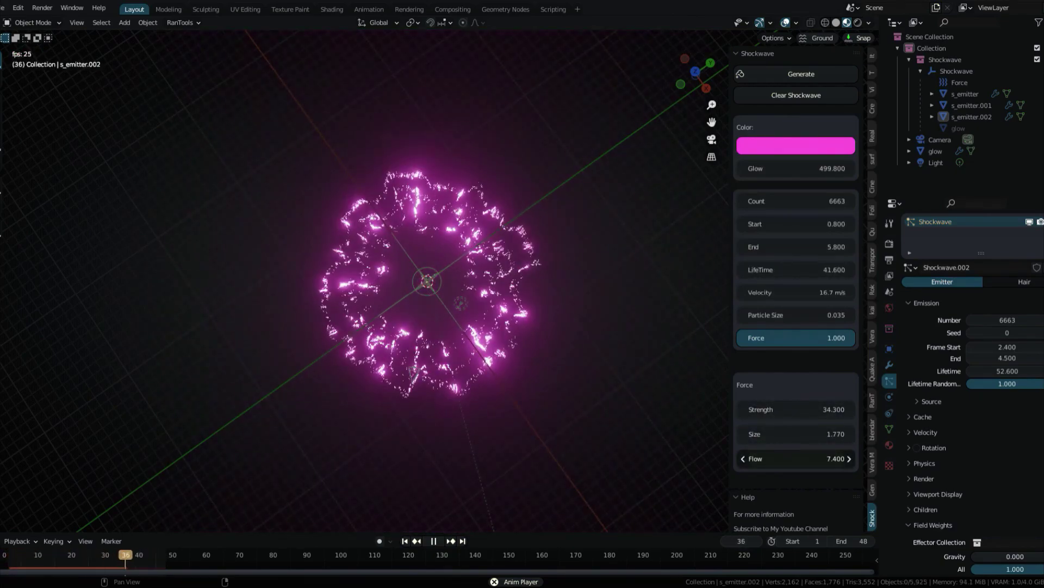
Step: Raise the shockwave force Flow to 7.400, then scroll through the Shockwave product page
drag(792, 459, 812, 464)
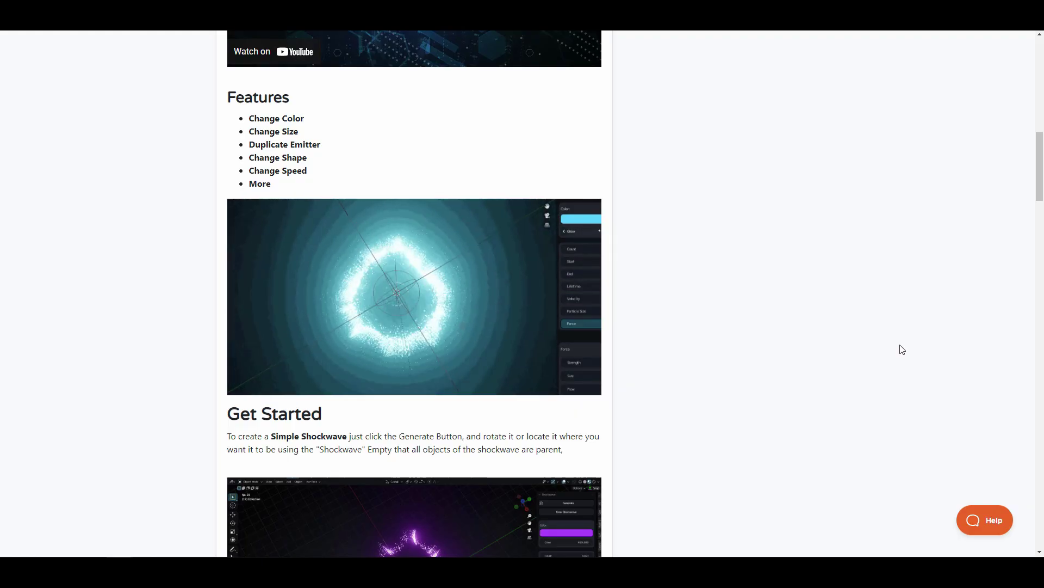
scroll(901, 349, down, 7)
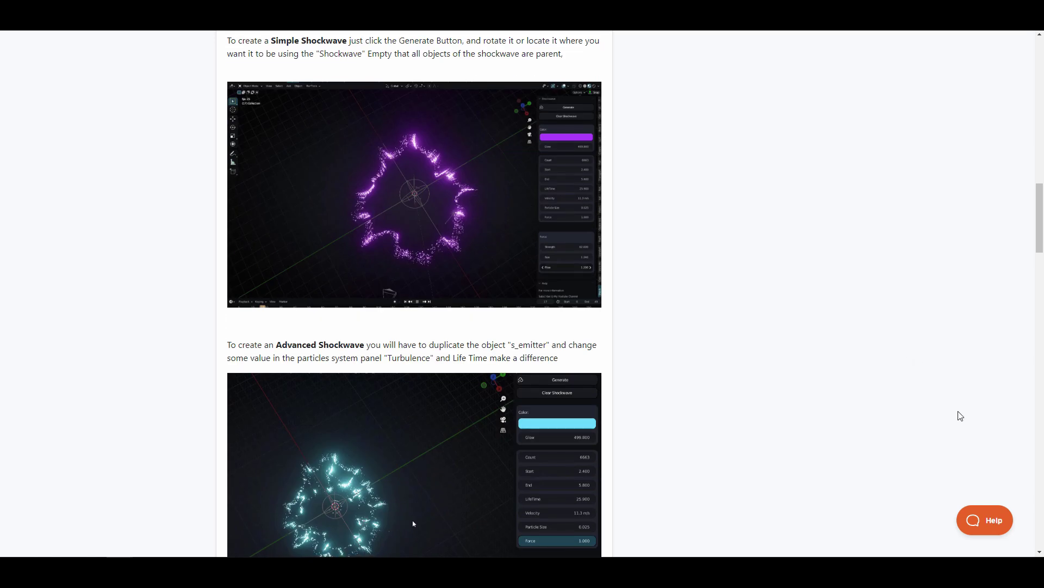
scroll(960, 415, up, 20)
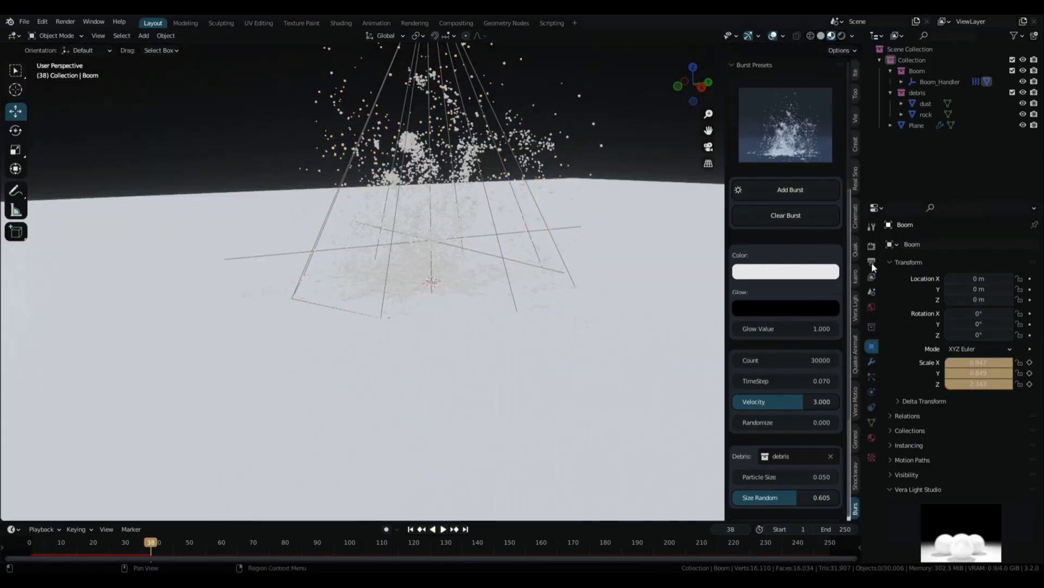
Step: Give the ground plane a new material with a dark grey Base Color
middle_drag(580, 152, 544, 218)
click(917, 125)
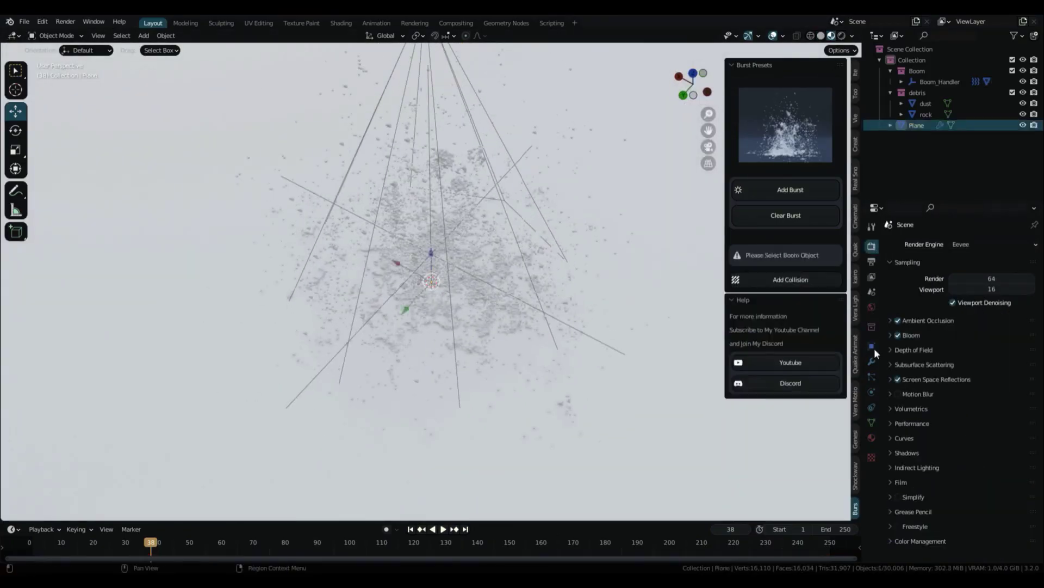
click(872, 438)
click(974, 290)
click(990, 406)
drag(1019, 261, 1019, 348)
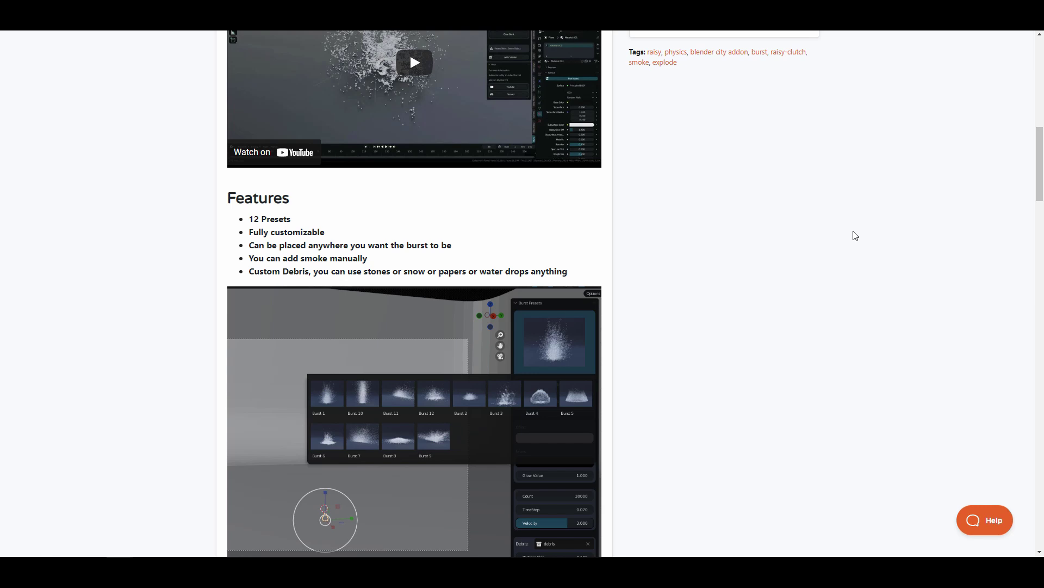
Step: Scroll back up to the Burst Addon banner image and Video Demo button
scroll(855, 236, up, 4)
scroll(855, 236, up, 3)
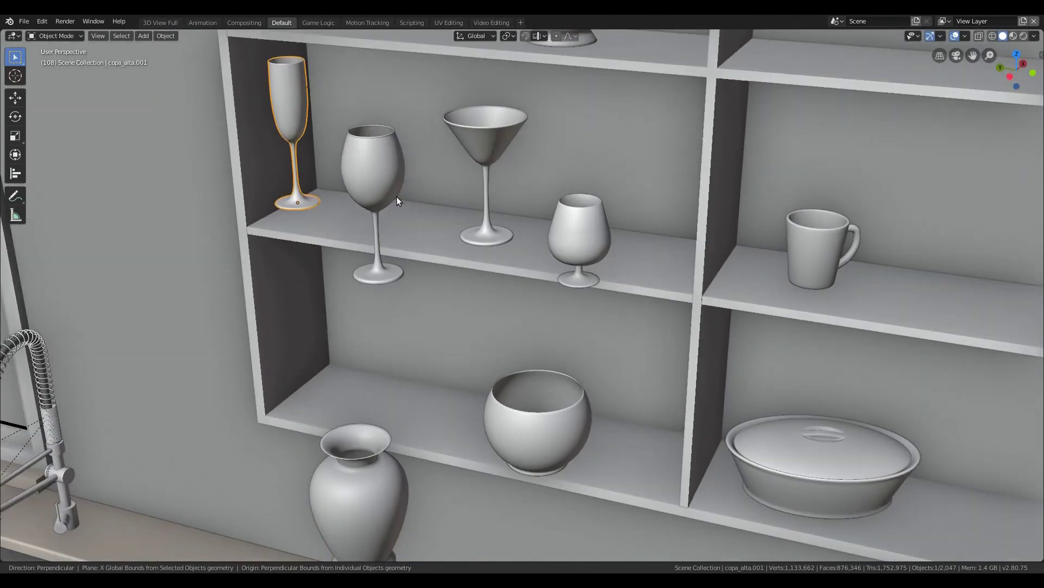
Step: Align the wine, martini and brandy glasses level on the upper shelf using a custom plane
shift+click(396, 197)
shift+click(503, 126)
shift+click(566, 224)
click(15, 174)
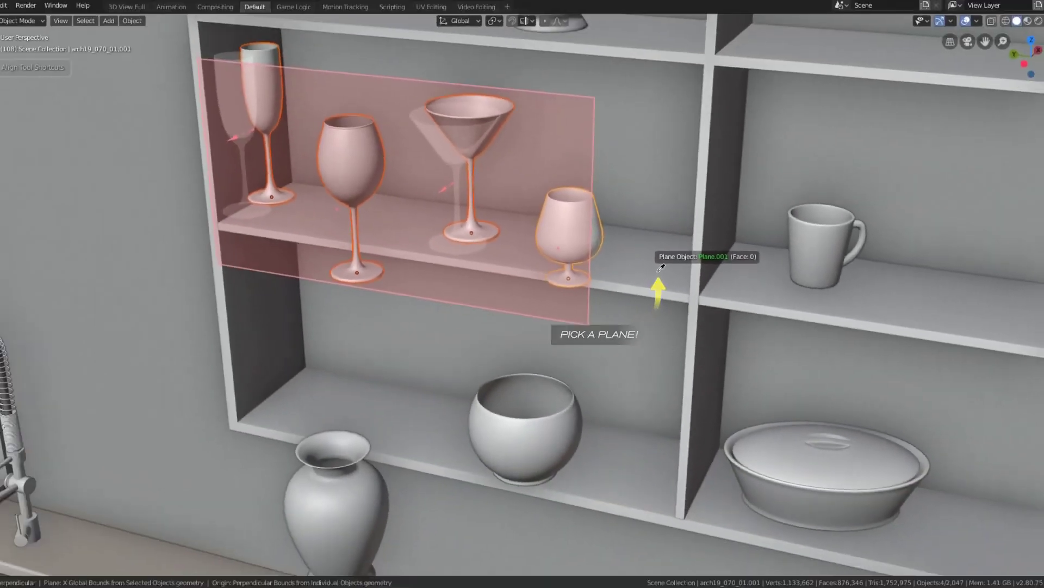
click(521, 229)
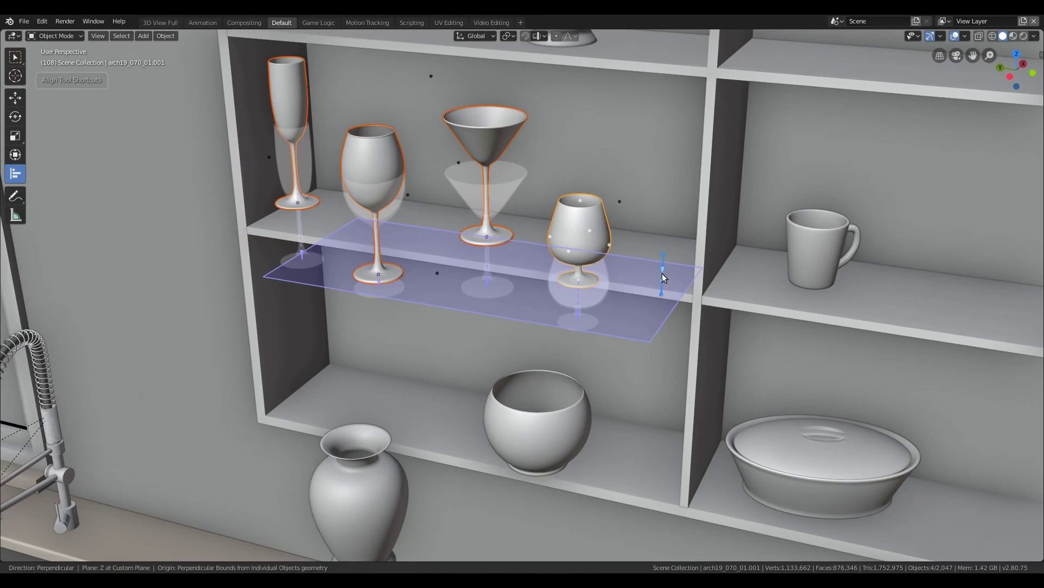
scroll(671, 238, down, 3)
click(669, 187)
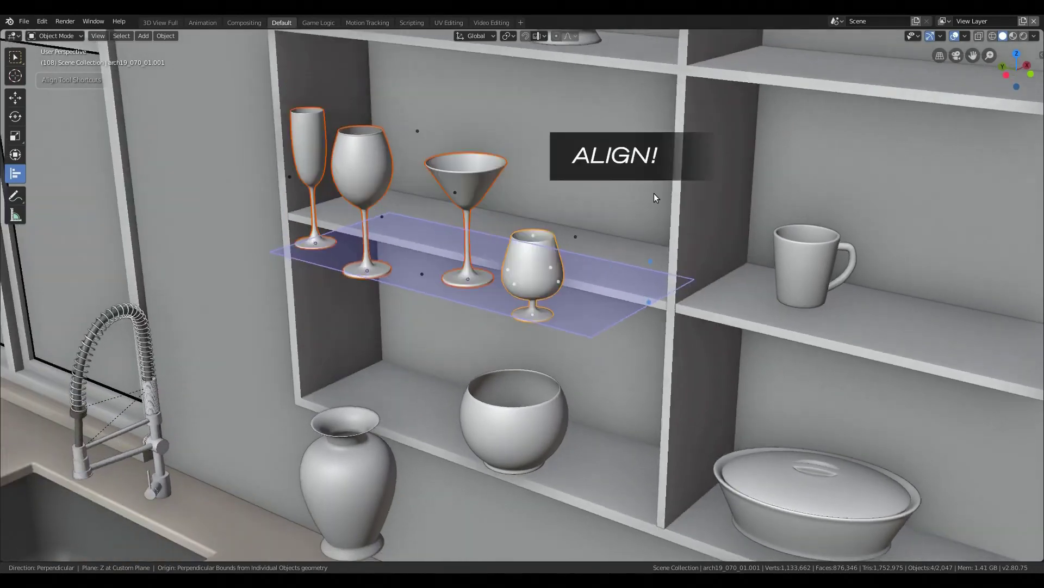
scroll(654, 194, up, 3)
click(615, 178)
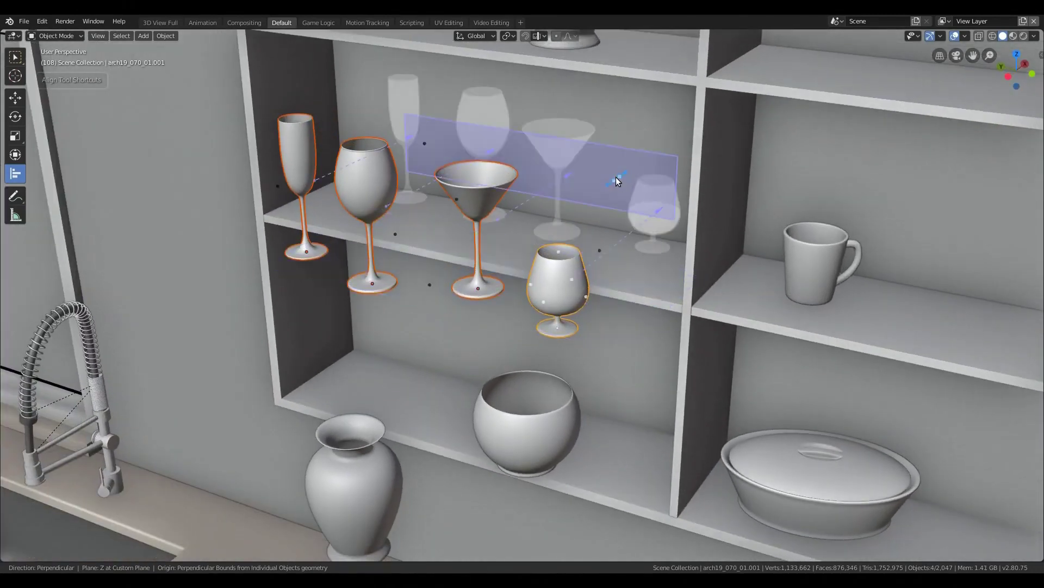
middle_drag(616, 178, 613, 264)
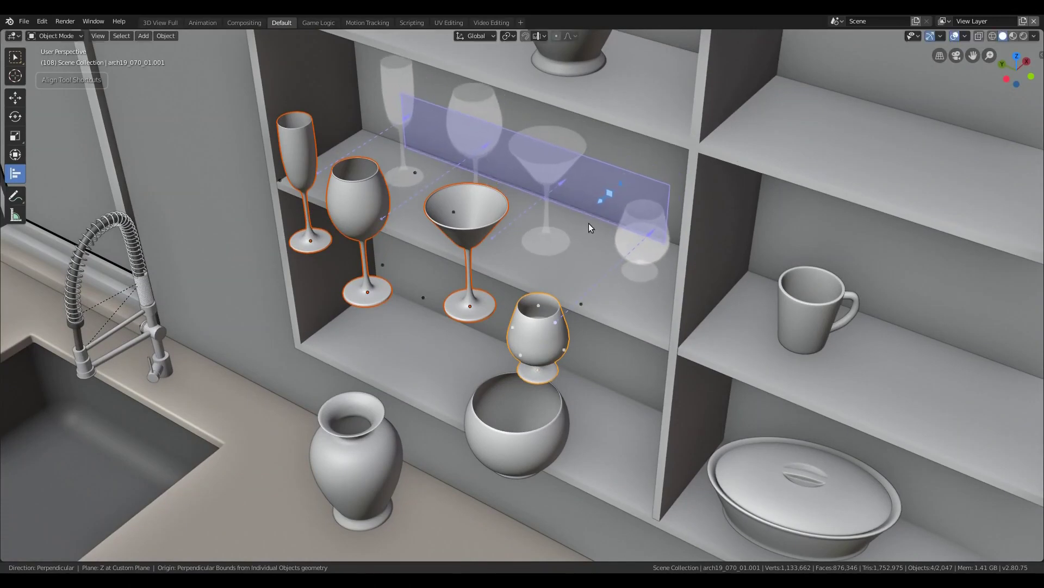
click(588, 223)
Step: Align the vase and bowl evenly onto the lower shelf surface
click(367, 456)
scroll(456, 432, down, 3)
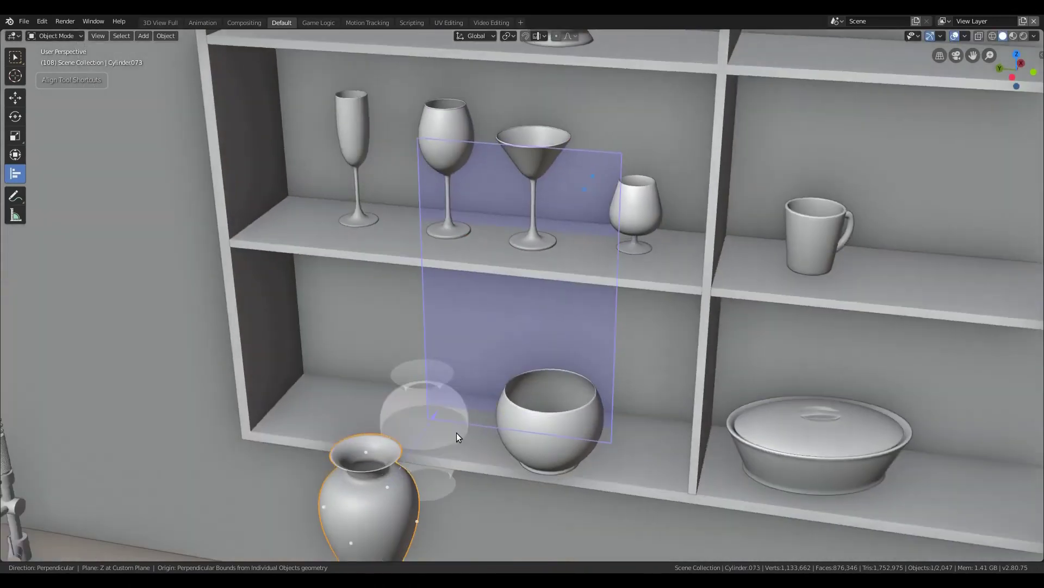
shift+click(546, 453)
middle_drag(574, 478, 503, 129)
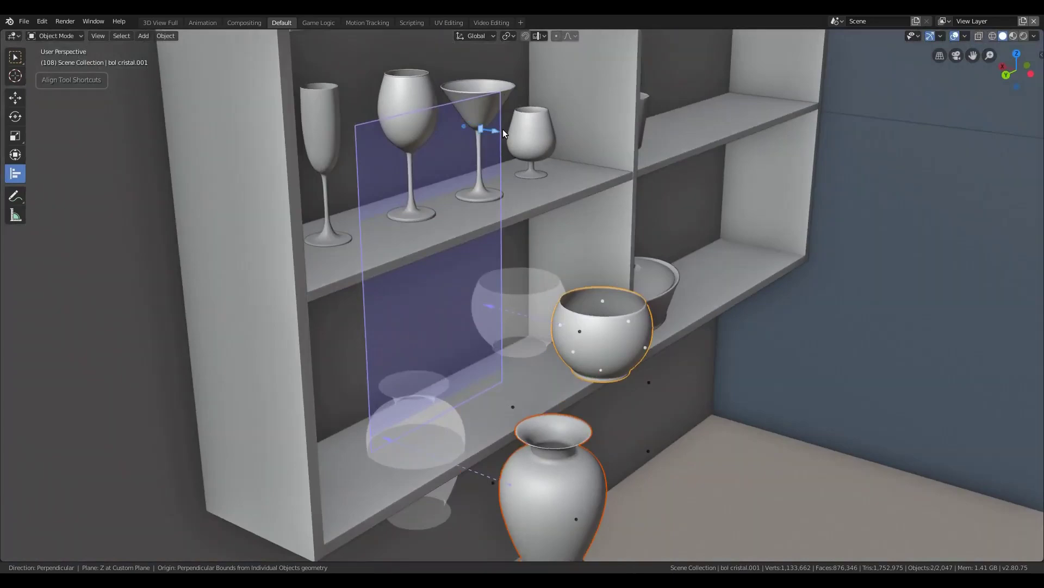
drag(503, 129, 475, 133)
click(537, 253)
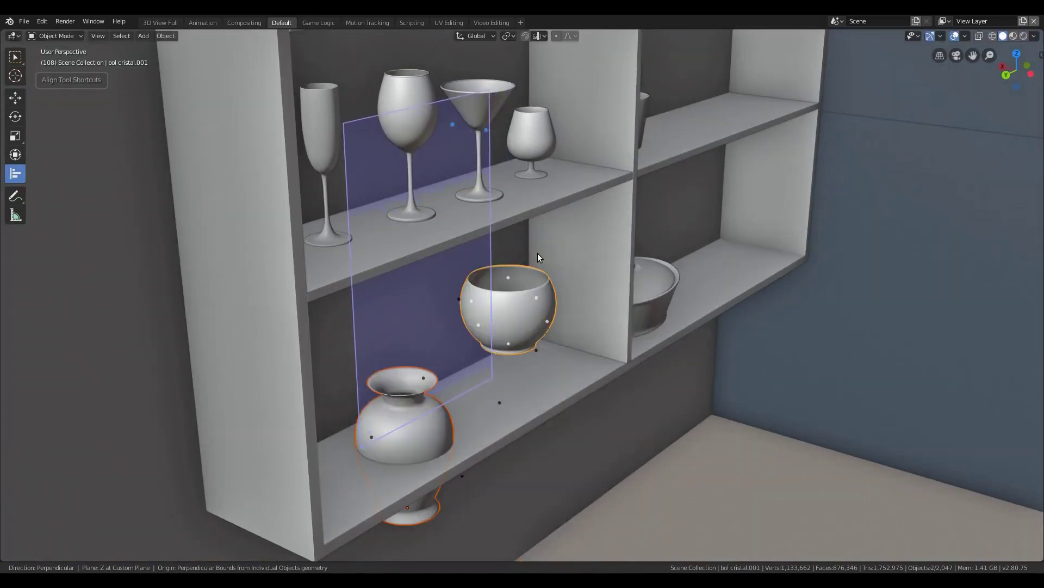
middle_drag(538, 253, 550, 364)
click(550, 365)
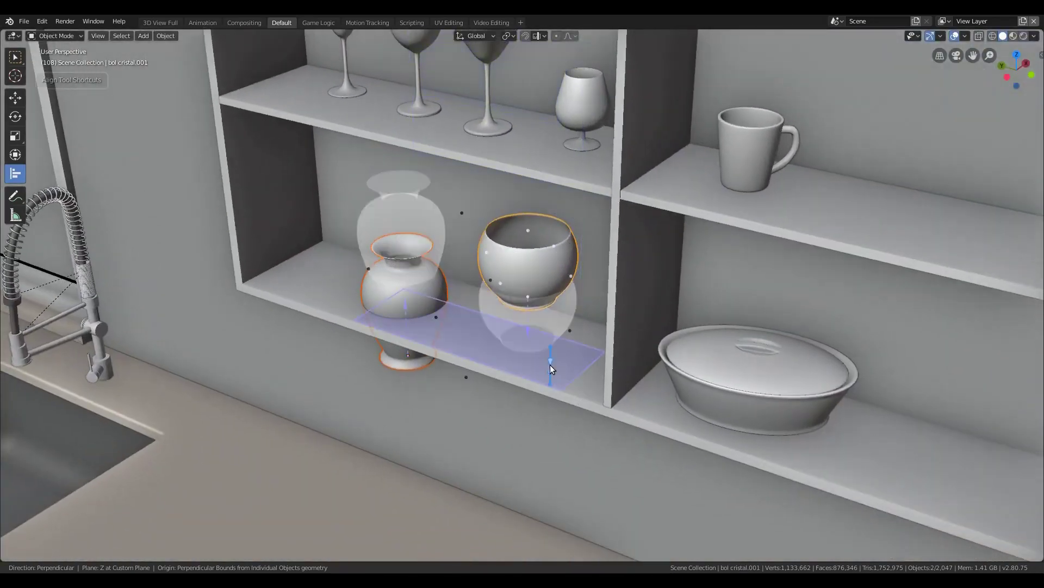
click(508, 399)
middle_drag(508, 399, 529, 411)
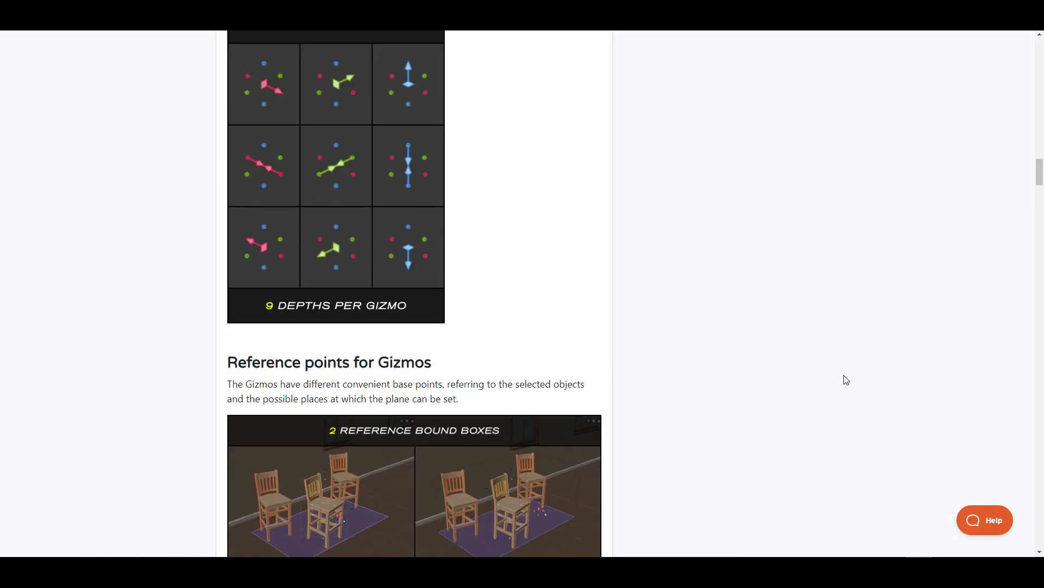
Step: Scroll the alignment add-on page to the Reference points for Gizmos section
scroll(844, 377, down, 4)
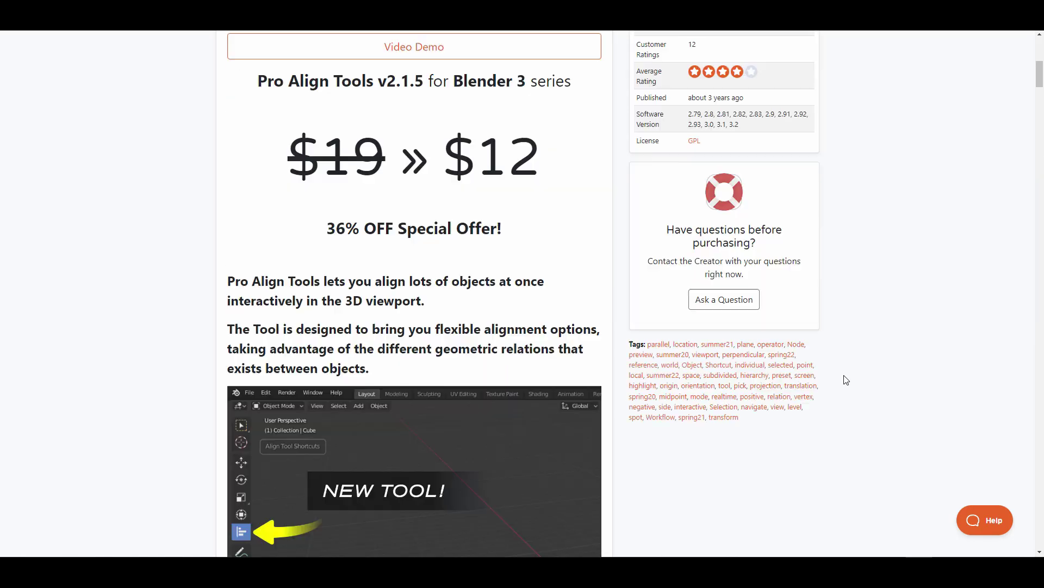
scroll(846, 379, up, 7)
scroll(846, 379, down, 20)
scroll(846, 380, up, 10)
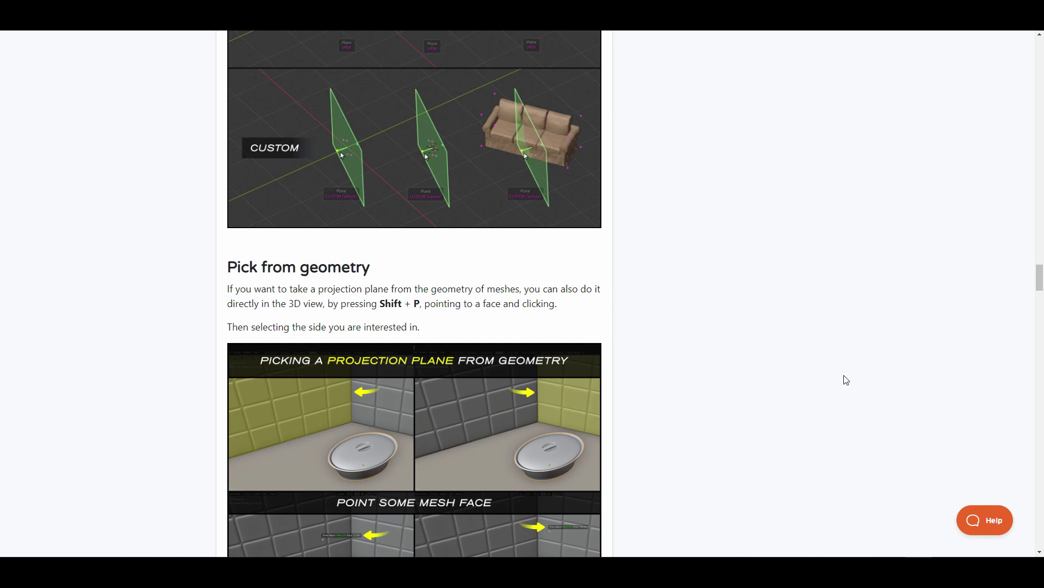
scroll(846, 379, up, 10)
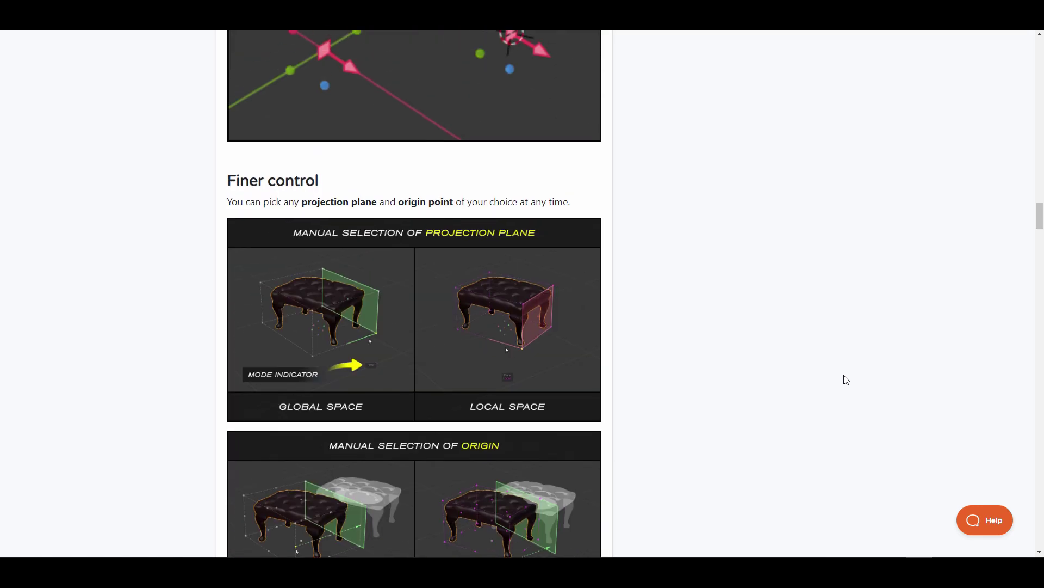
scroll(846, 379, up, 7)
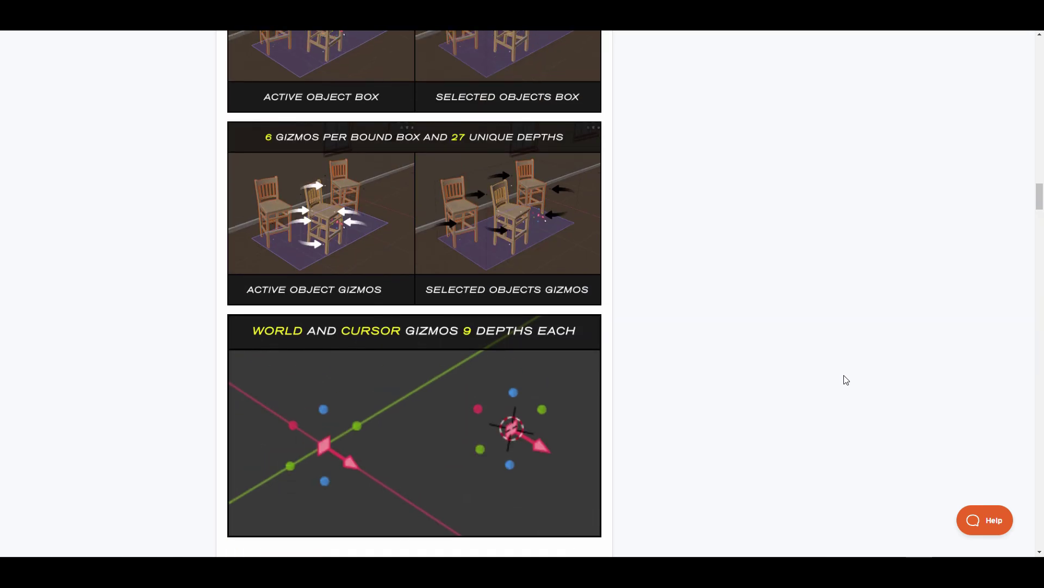
scroll(846, 380, up, 4)
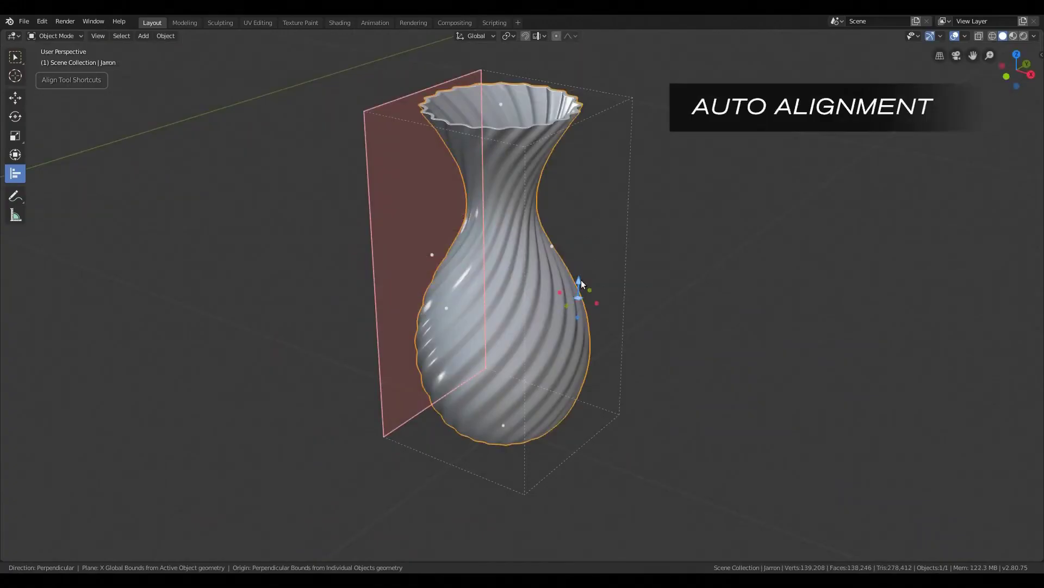
Step: Switch the vase's alignment plane to its local Y bounding-box plane, previewing the aligned copy
click(595, 299)
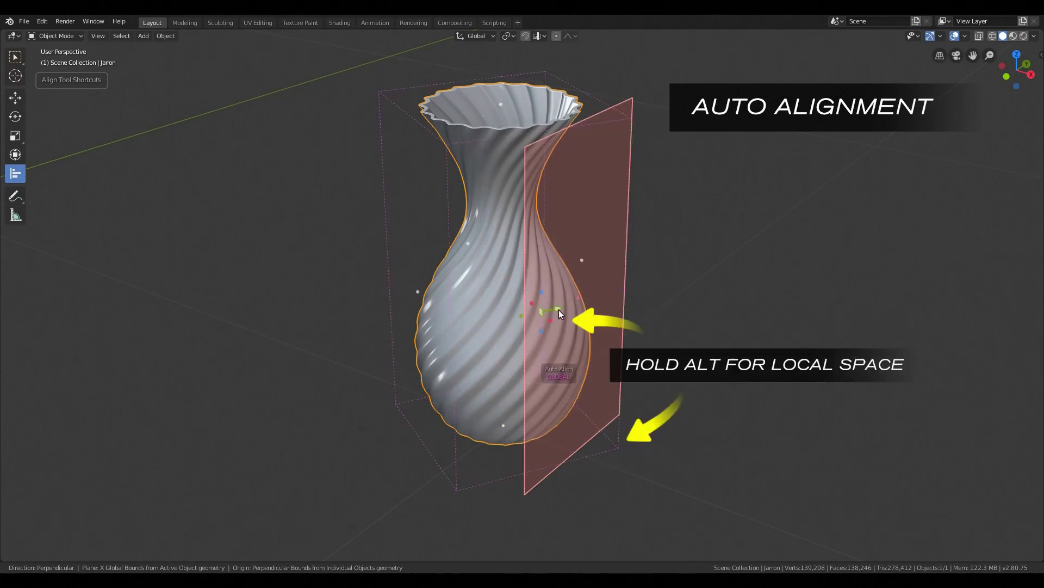
key(alt)
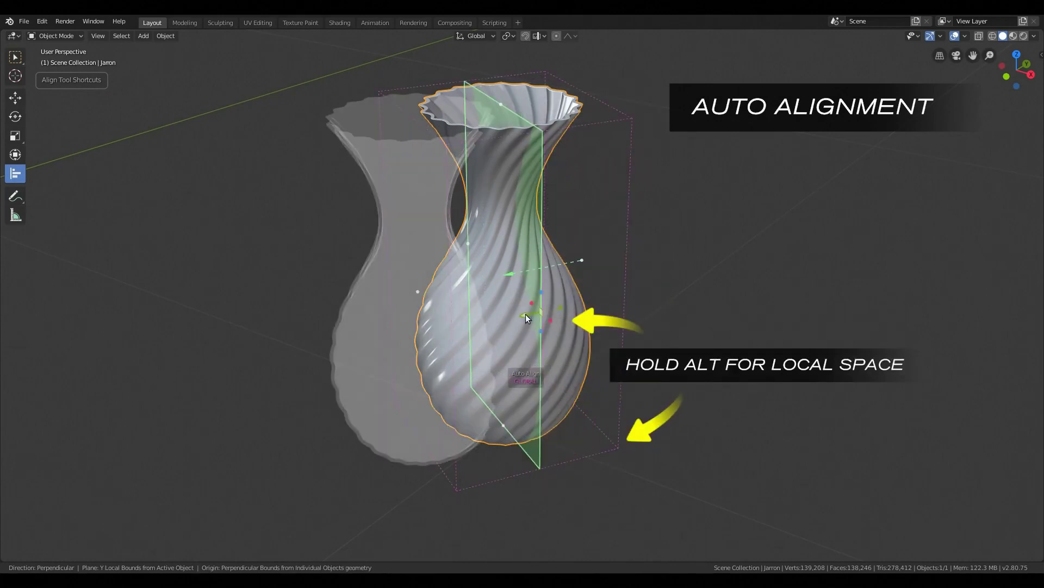
key(shift)
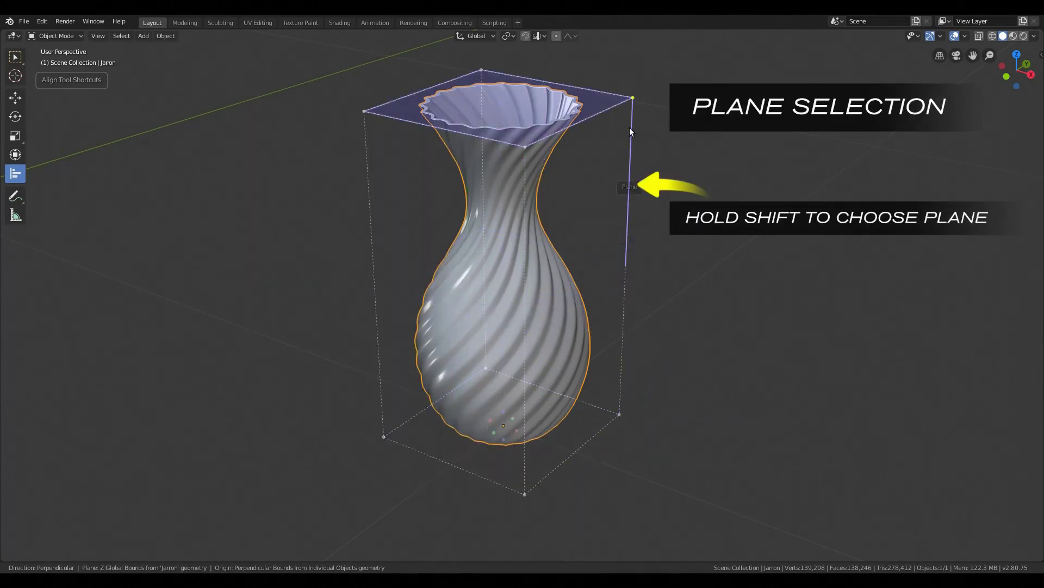
key(shift+alt)
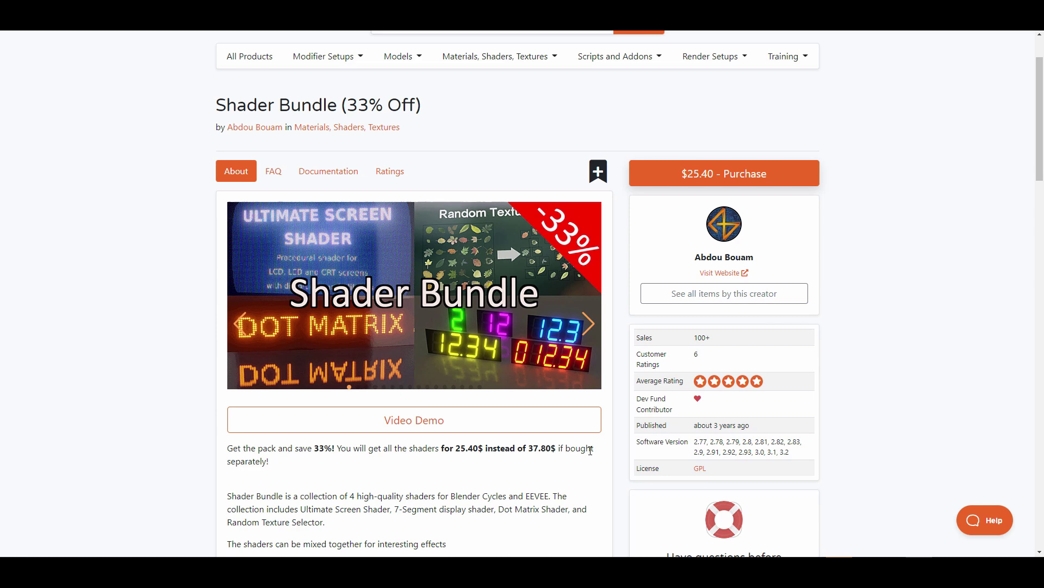
Step: Scroll the $35 Cinepack + True Fire Addon Bundle page, 22% off a $45 bundle
scroll(533, 452, down, 8)
scroll(576, 484, up, 8)
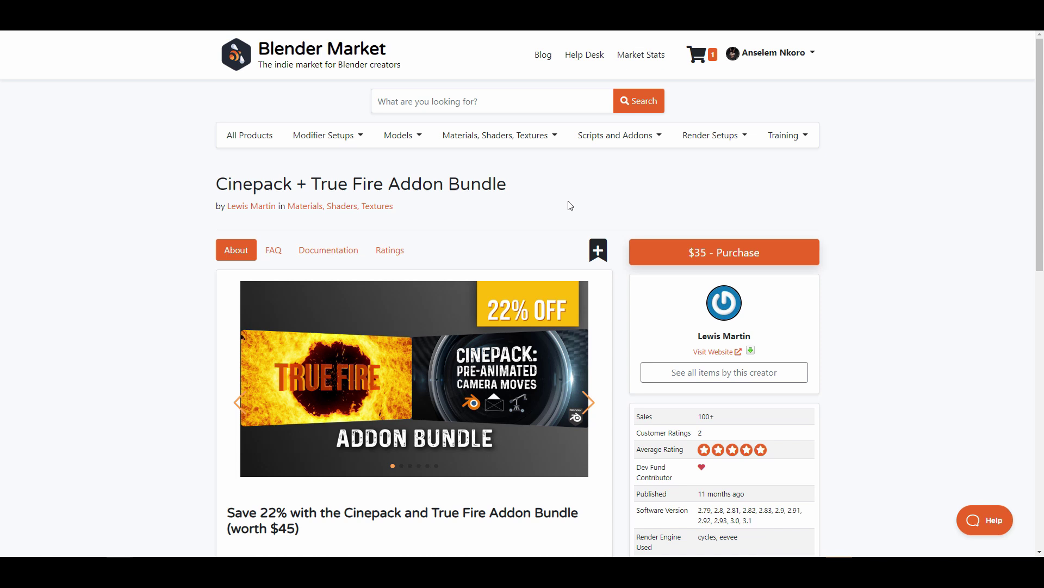
Step: Step through the bundle's gallery slides, then back to the Cinepack: Pre-Animated Camera Moves slide
scroll(571, 206, down, 3)
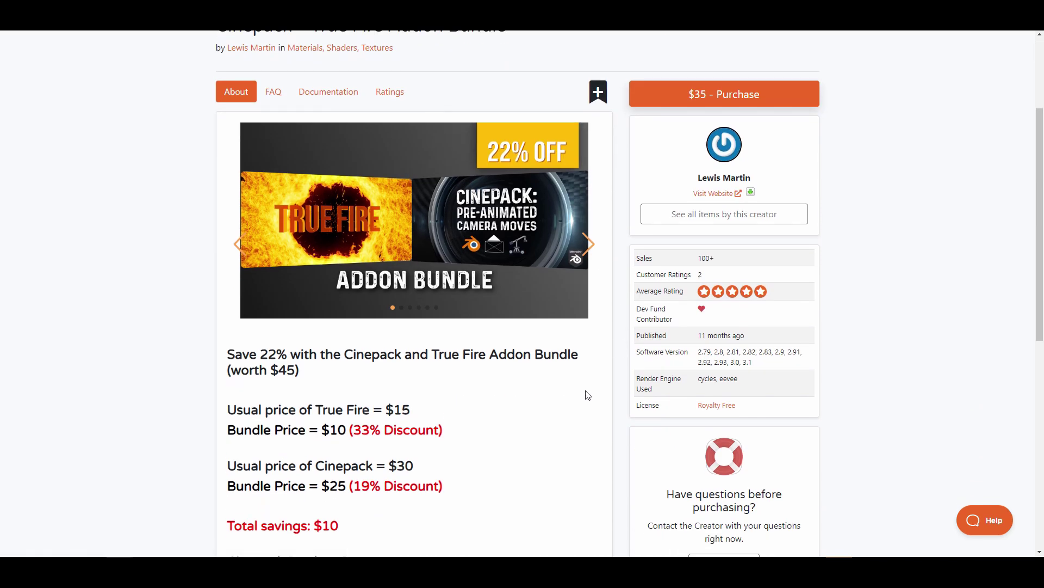
scroll(587, 394, down, 1)
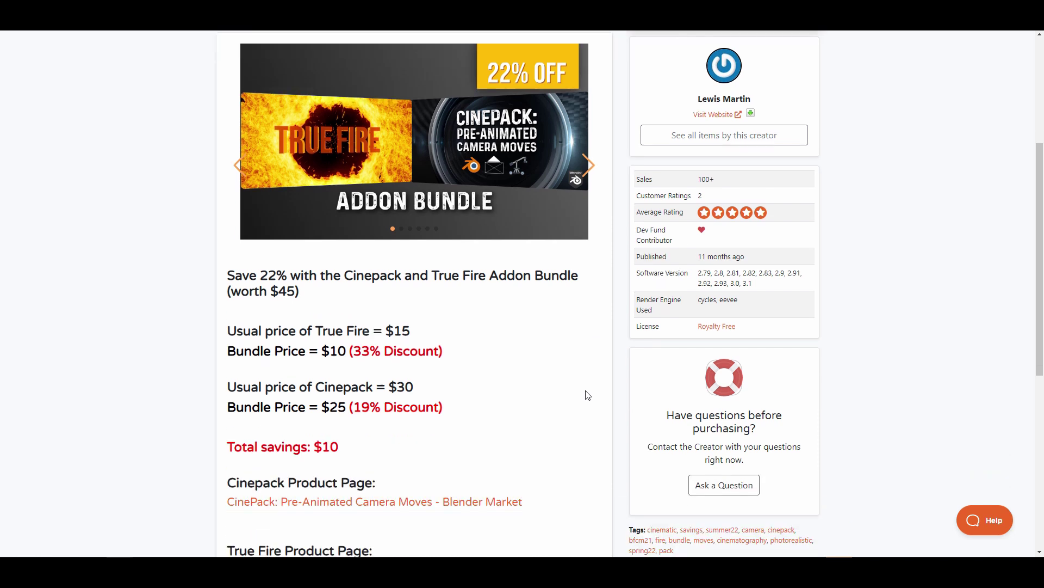
scroll(588, 395, down, 3)
scroll(585, 394, up, 7)
click(593, 404)
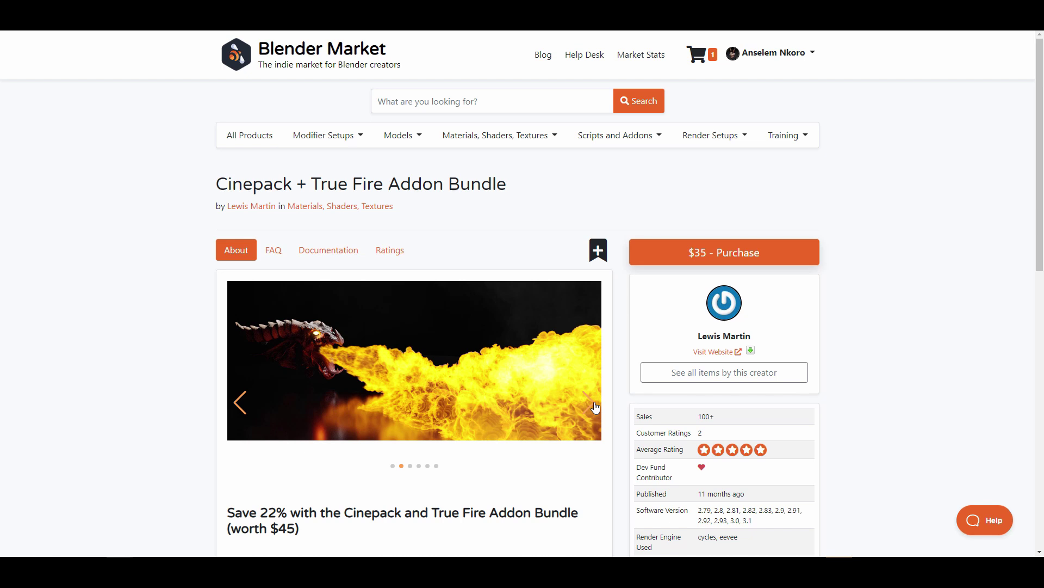
click(593, 404)
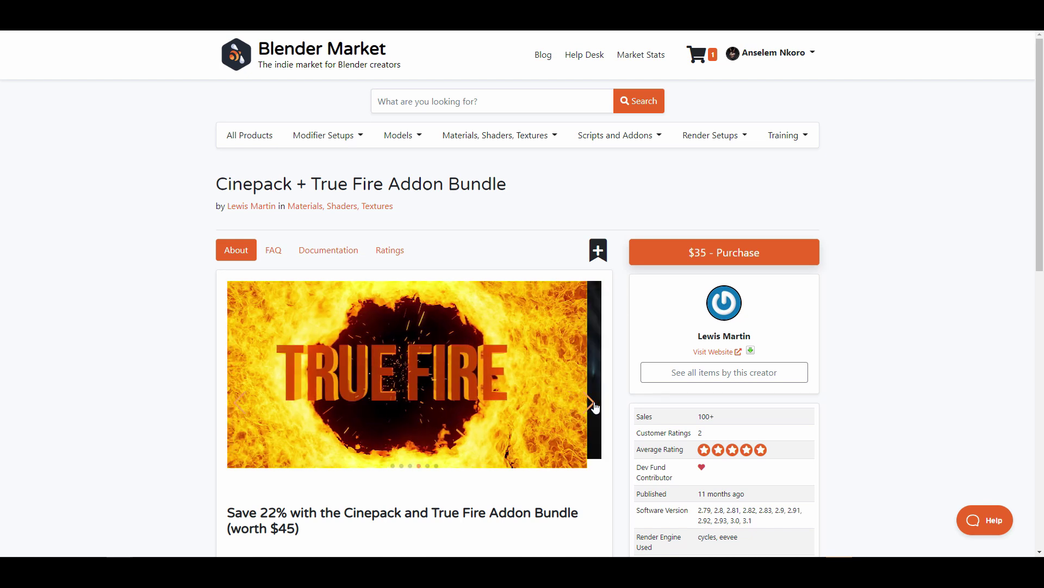
click(593, 403)
click(593, 404)
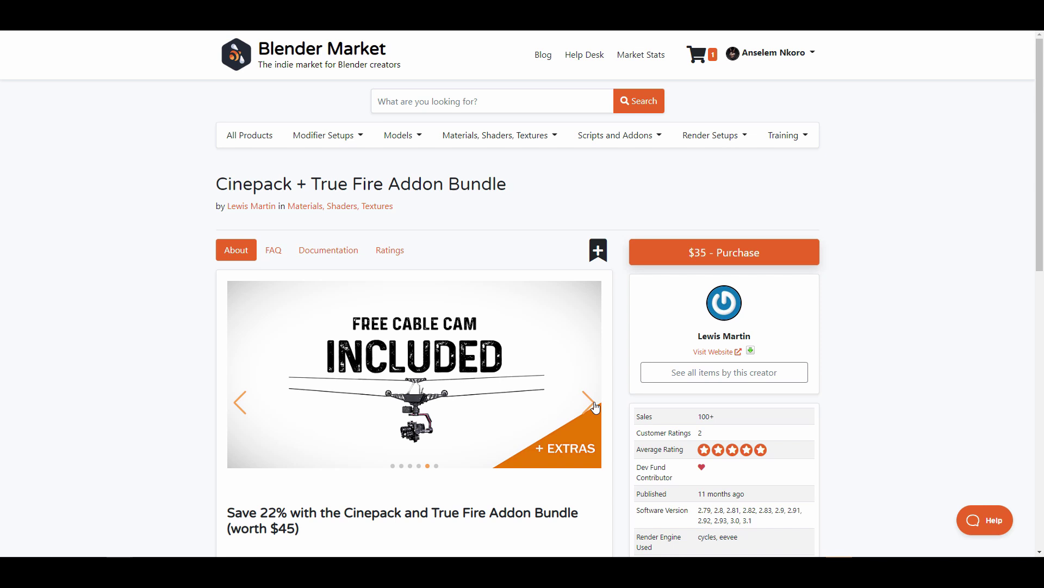
click(595, 407)
click(240, 409)
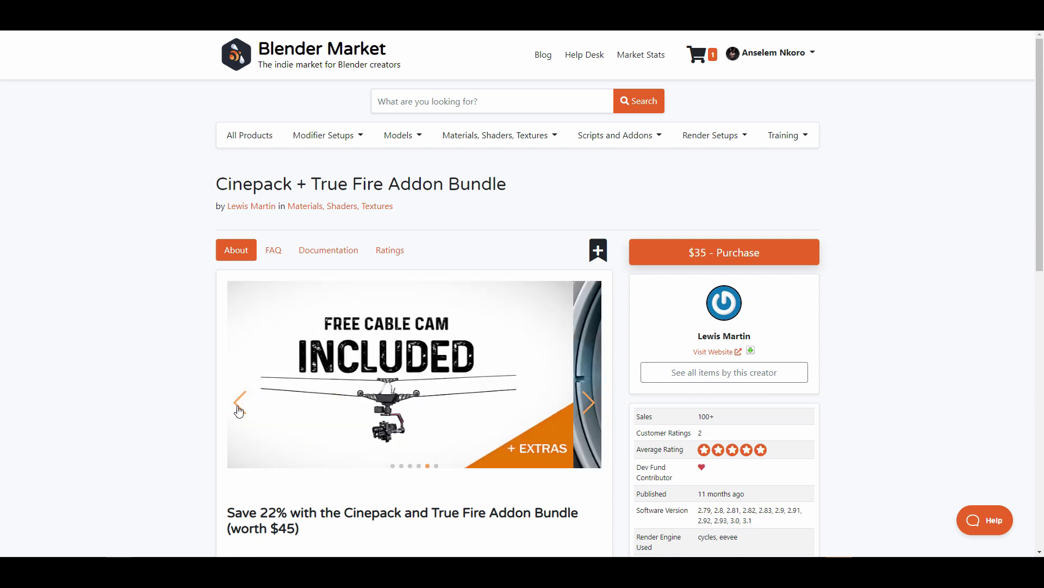
click(239, 409)
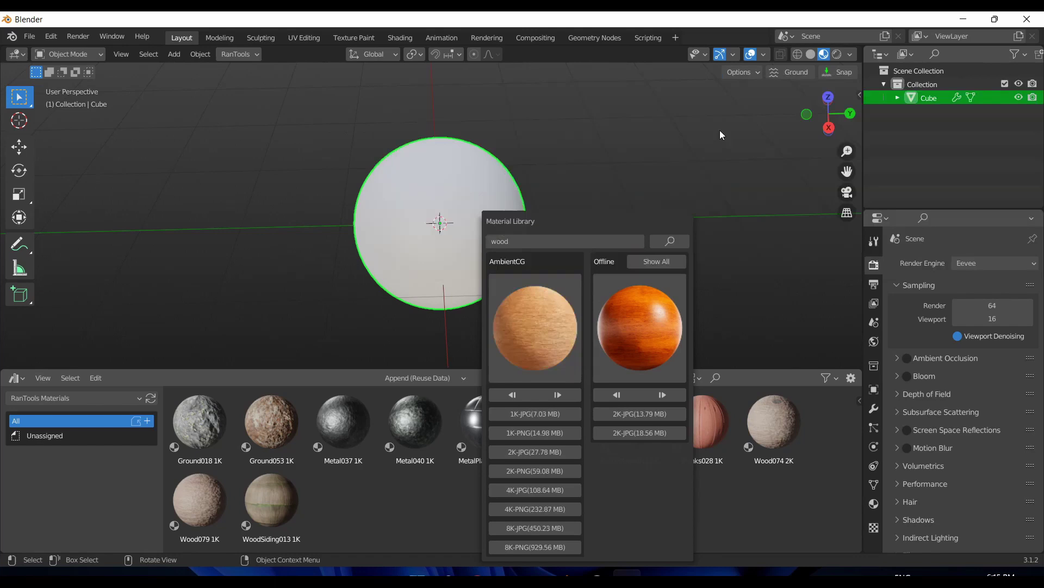
Step: Apply the Wood078 1K-JPG material to the sphere and remesh the icosphere for cloth
click(555, 416)
middle_drag(539, 255, 583, 254)
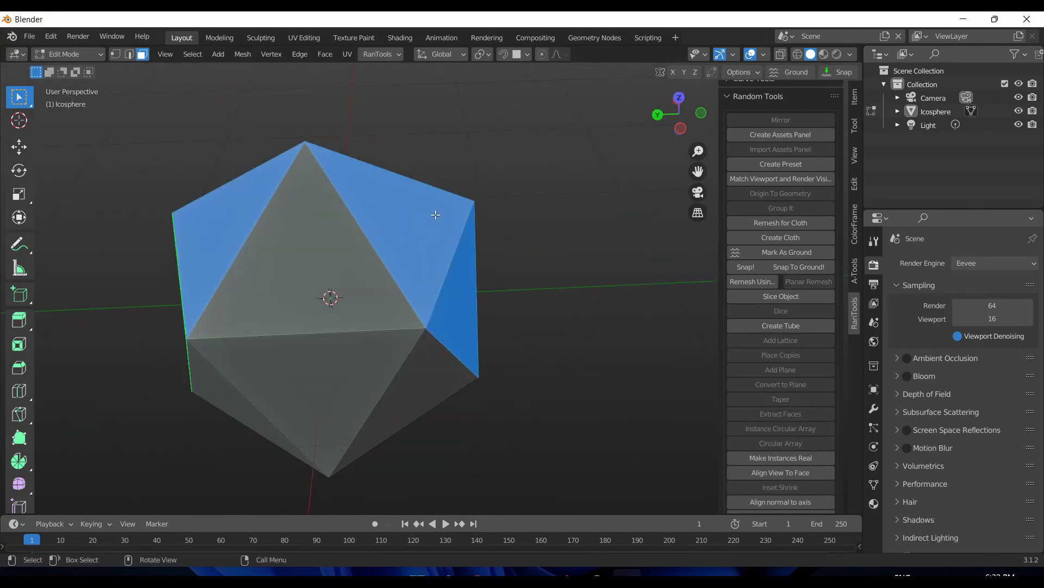
click(732, 223)
click(763, 353)
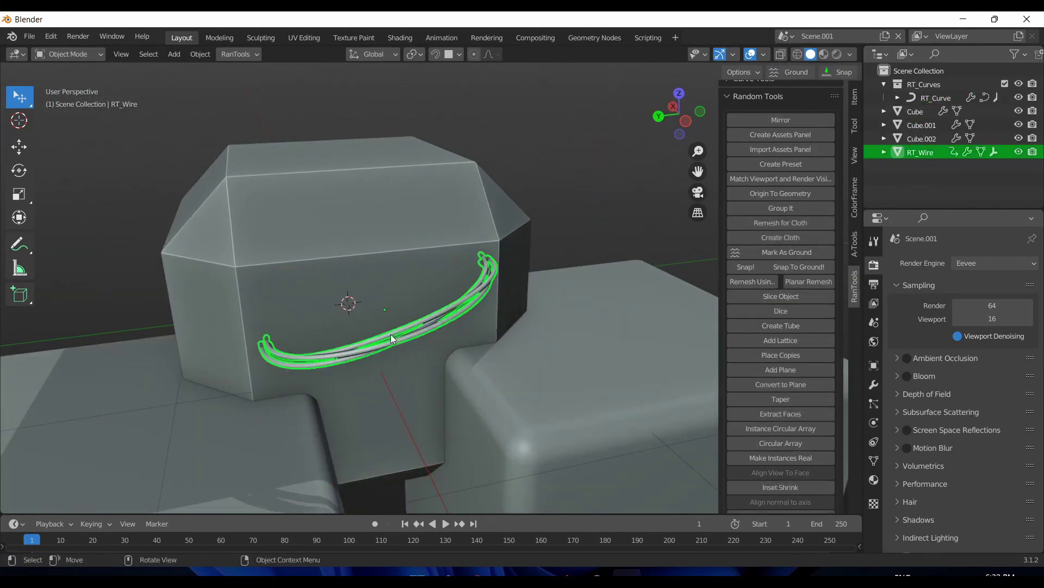
Step: Simulate the RT_Wire curve drooping from Cube.001 with the RT Curves pie menu
click(316, 295)
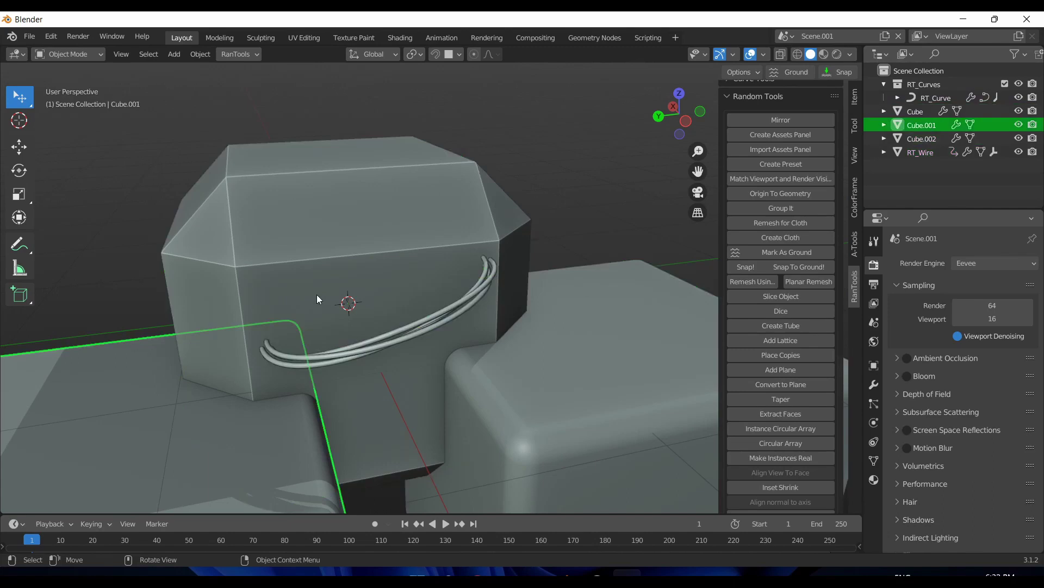
click(326, 351)
key(shift+alt+c)
click(457, 228)
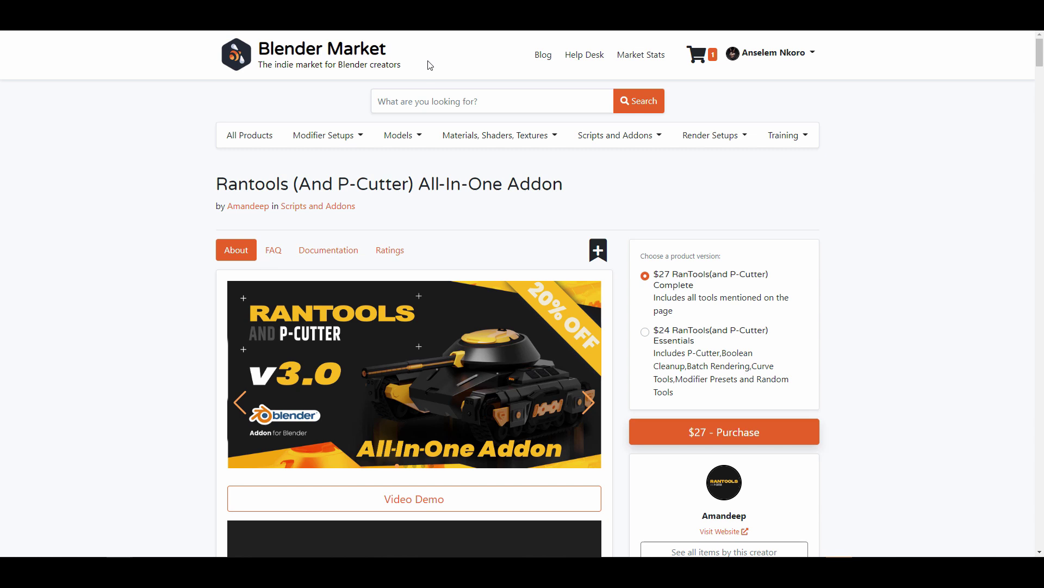
scroll(615, 139, down, 20)
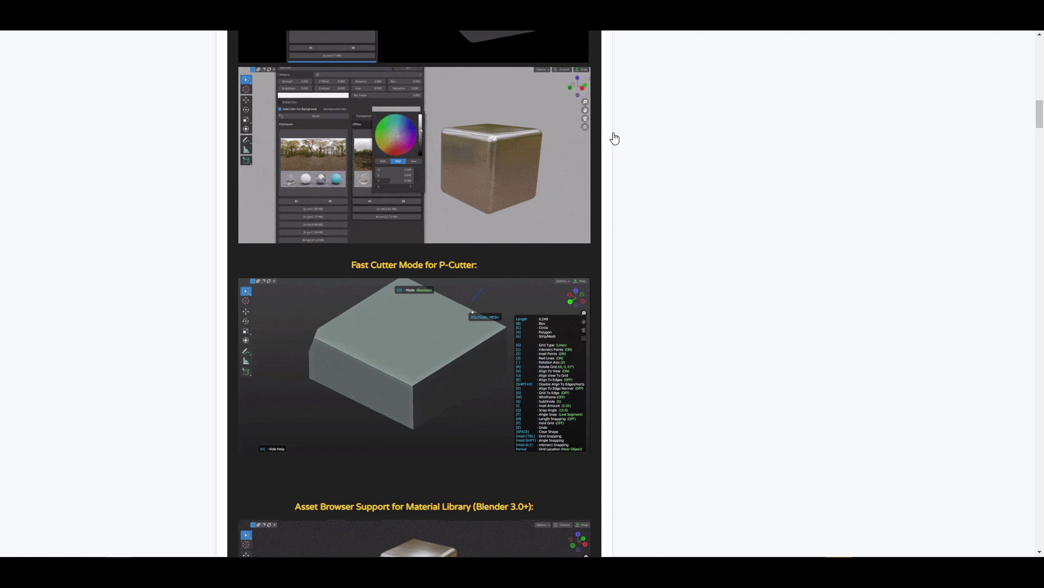
scroll(615, 139, down, 2)
scroll(615, 137, down, 12)
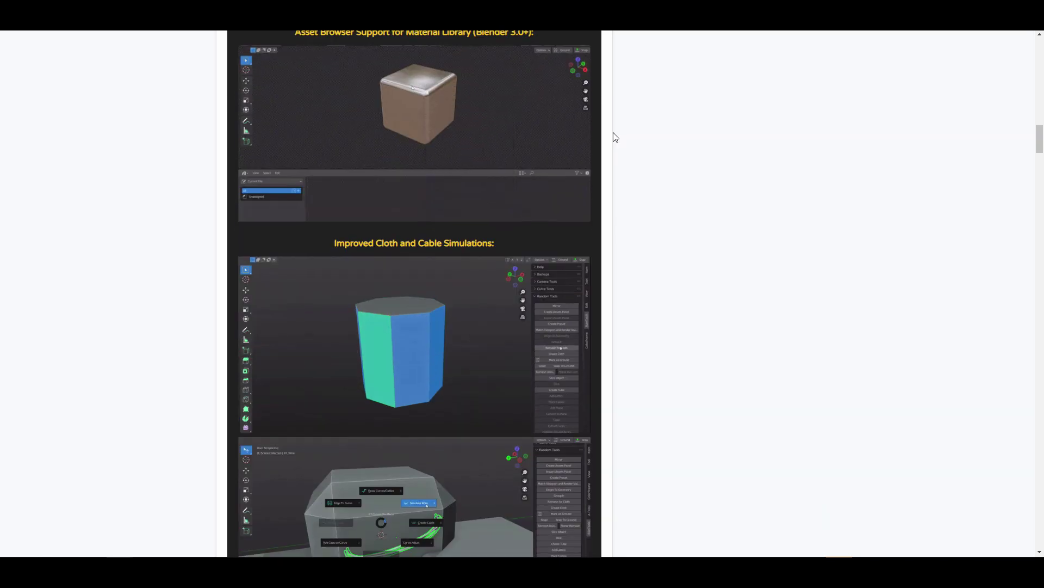
scroll(615, 137, down, 10)
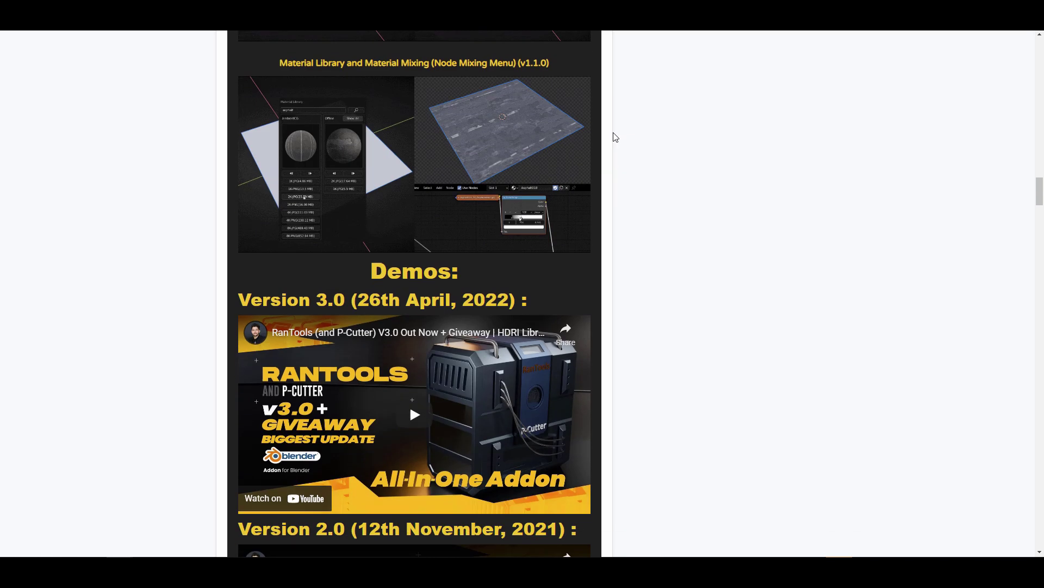
scroll(617, 137, down, 9)
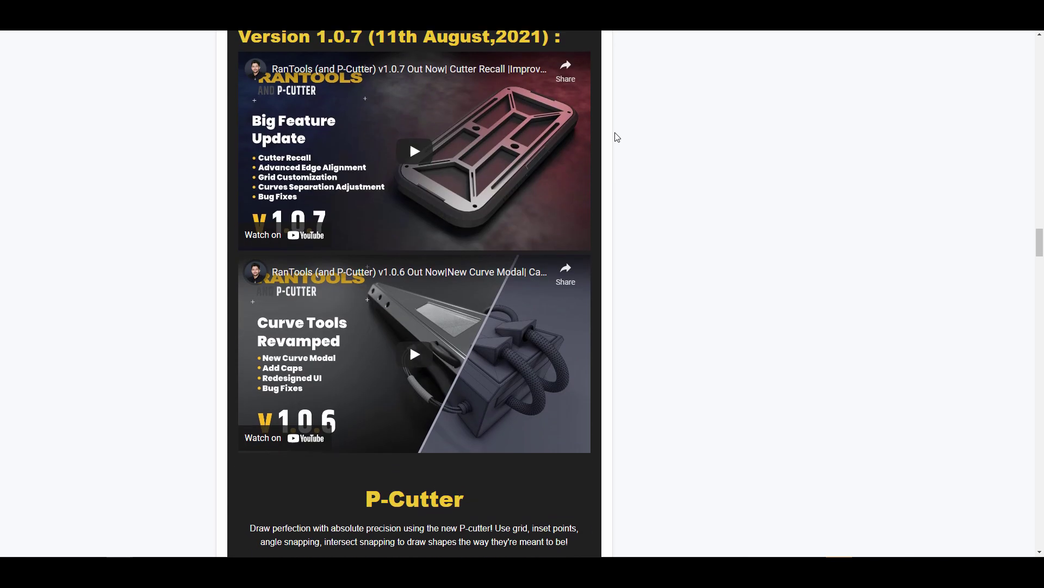
scroll(617, 137, down, 20)
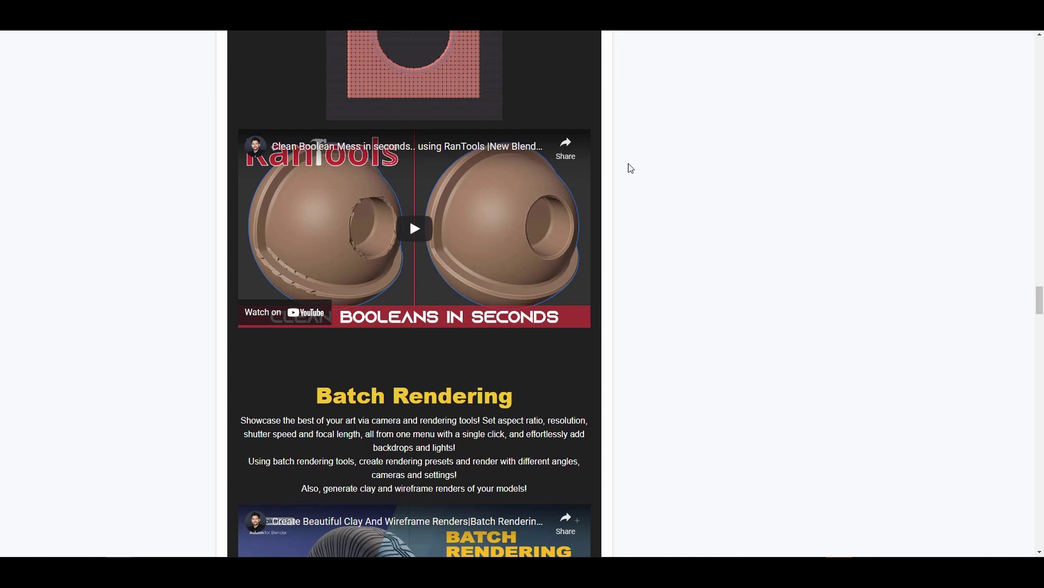
key(Home)
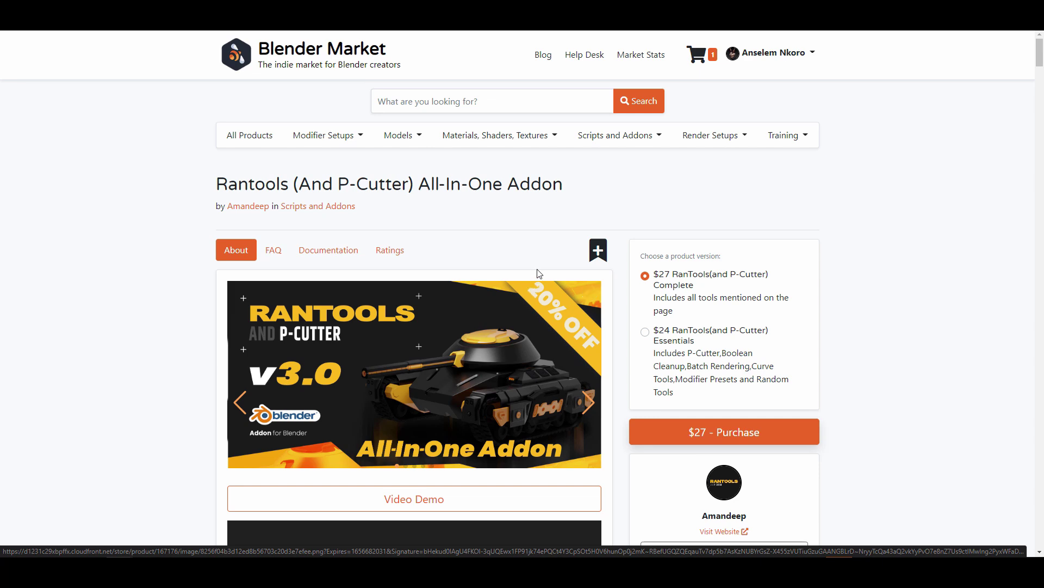
scroll(538, 269, down, 3)
scroll(538, 269, up, 3)
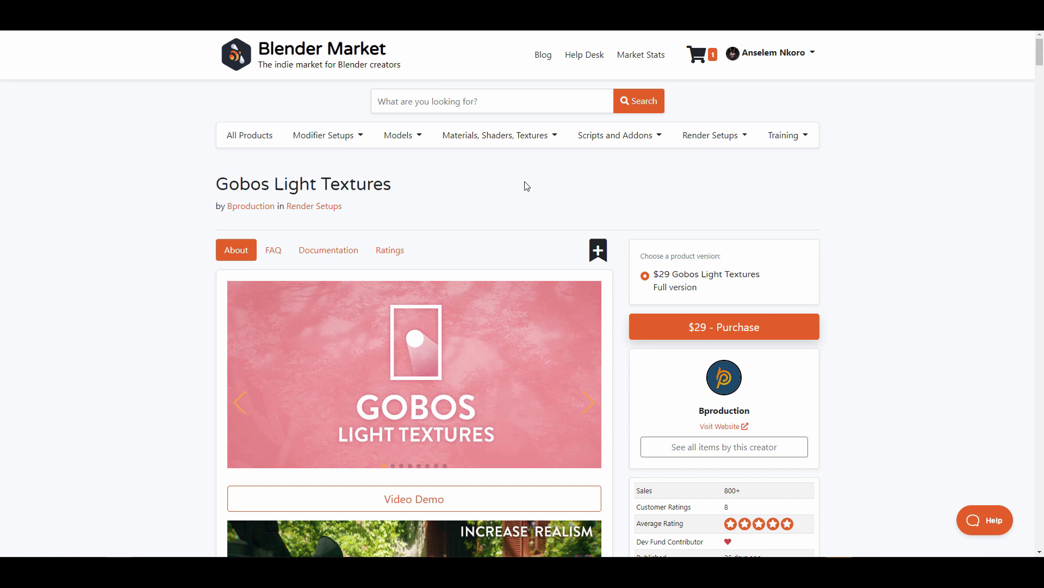
Step: Scroll down the Gobos Light Textures page to its Animated textures section
scroll(590, 200, down, 8)
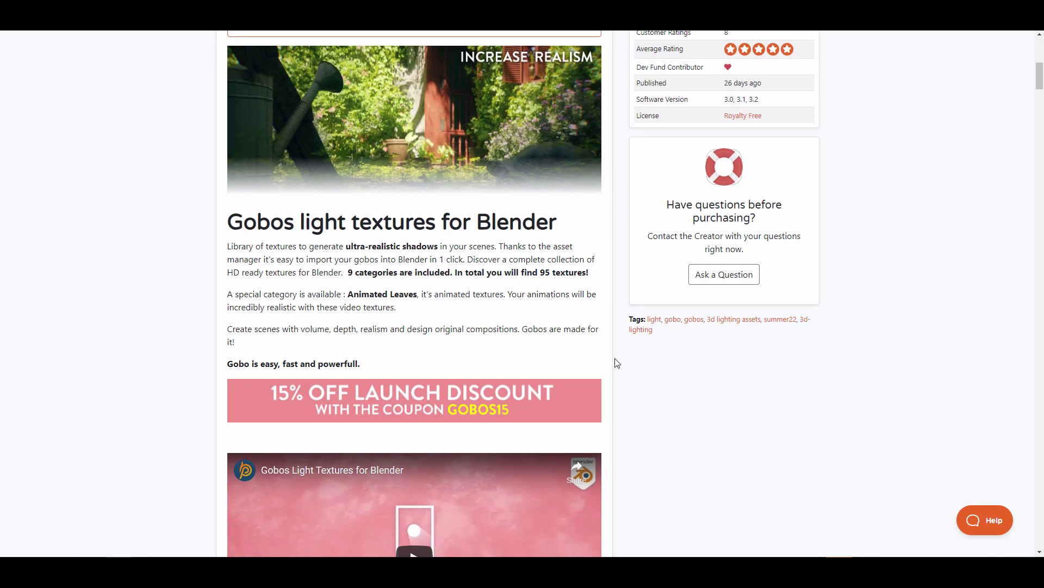
scroll(176, 327, up, 2)
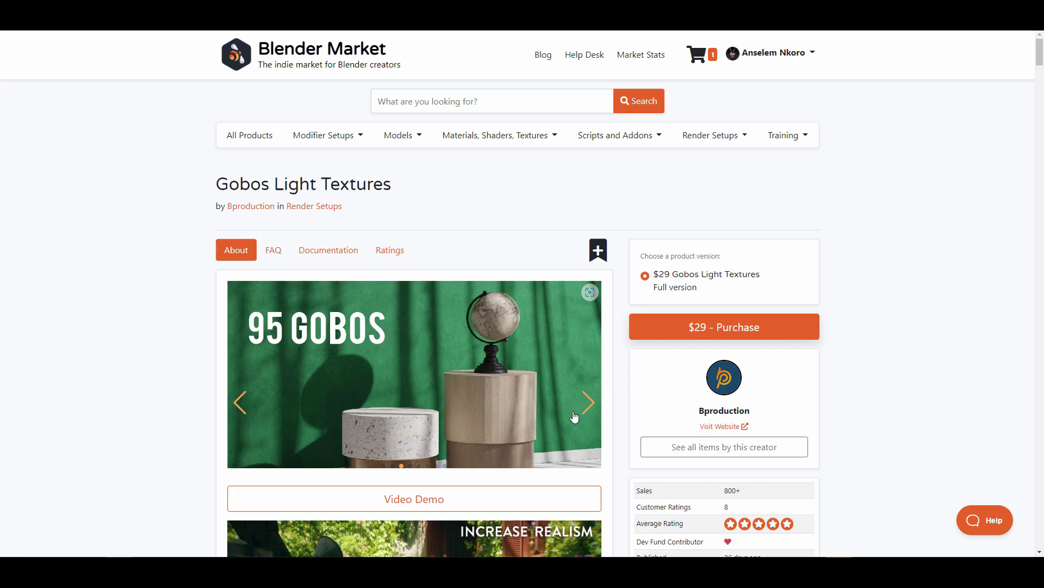
scroll(574, 416, down, 20)
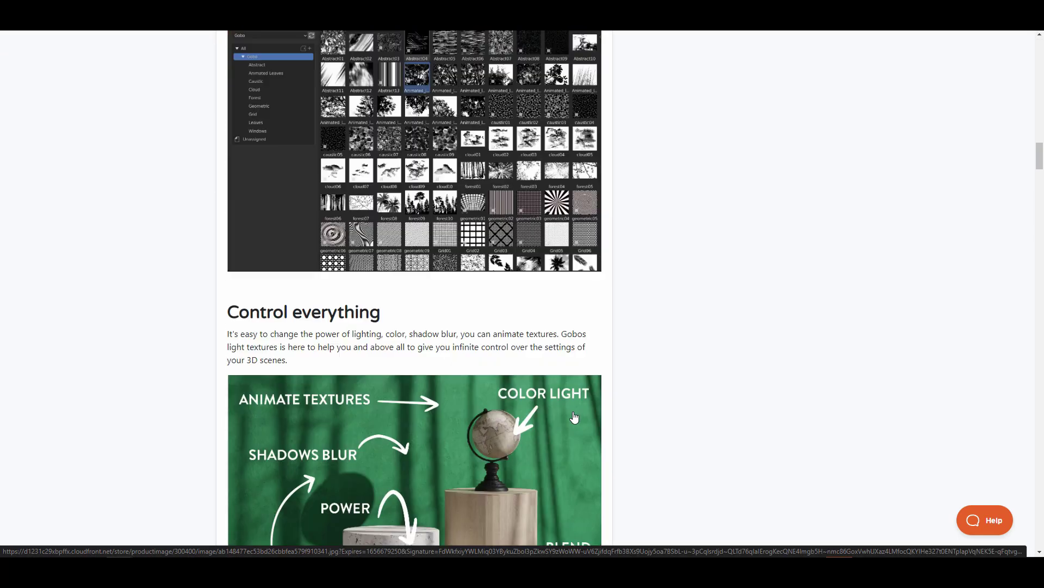
scroll(575, 413, down, 10)
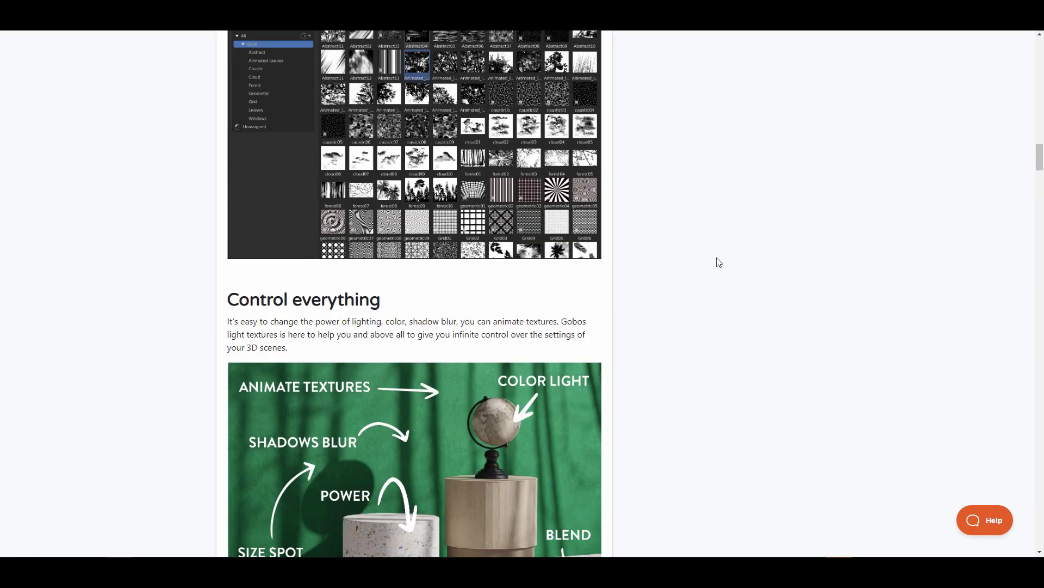
scroll(714, 256, up, 15)
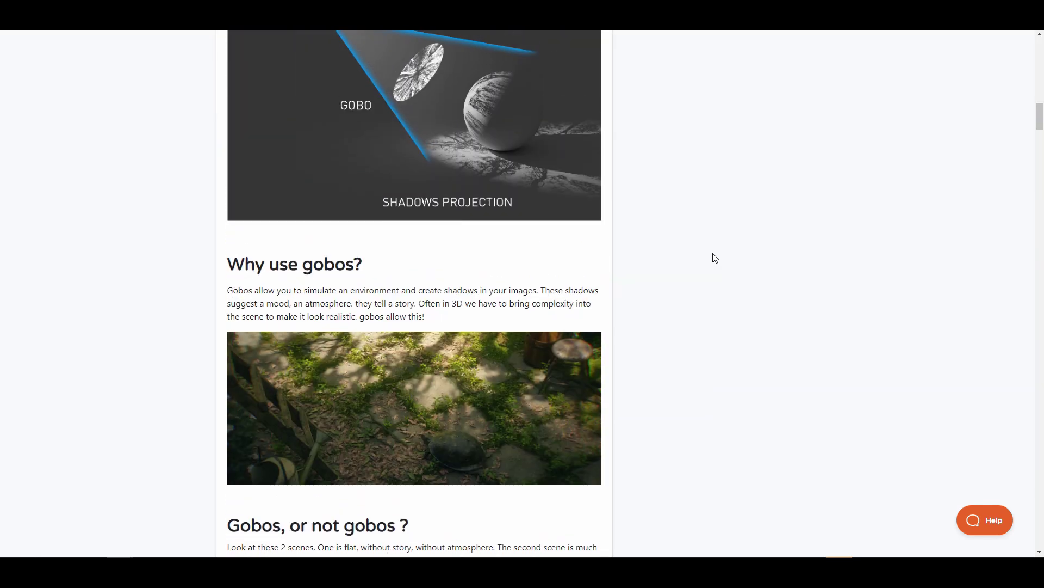